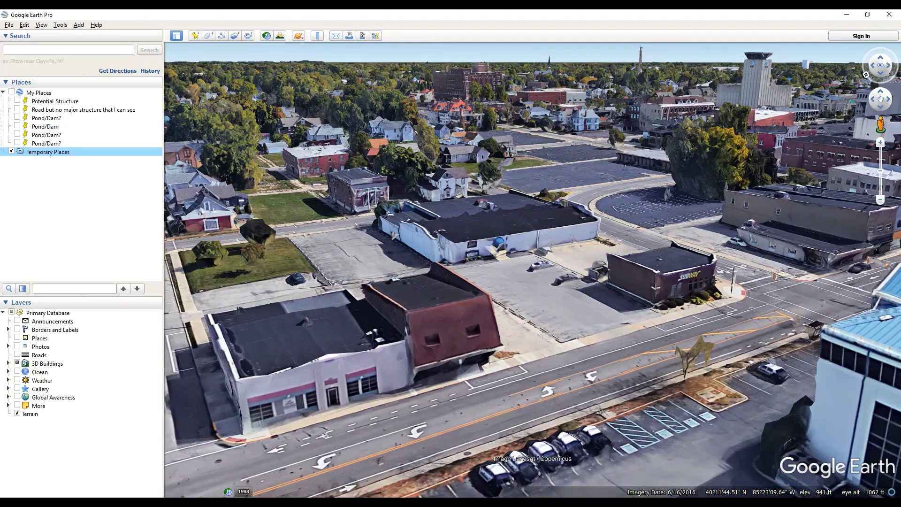
Switch to Chrome to view the Zoomed out.PNG flood inundation screenshot.
mouse_move(436, 502)
click(444, 474)
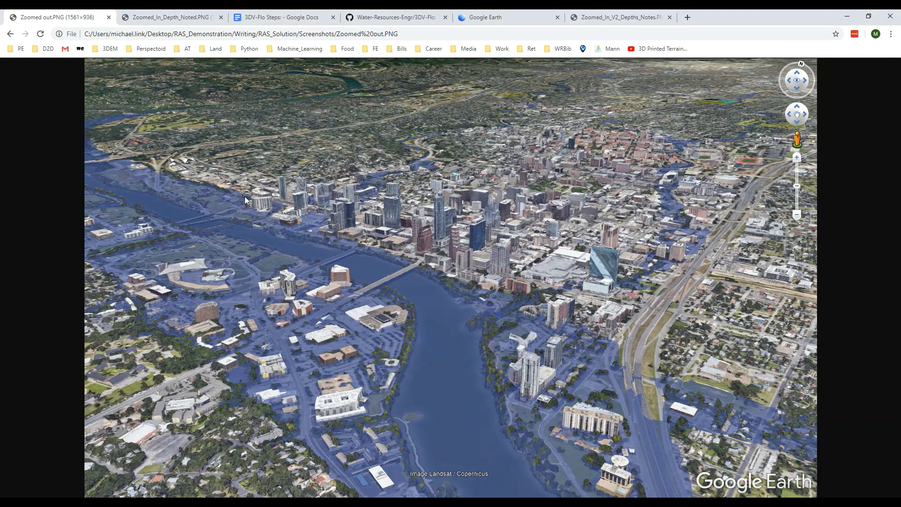
View the Zoomed_In_Depth_Noted.PNG depth screenshot, then open the 3DV-Flo Steps Google Doc.
click(188, 16)
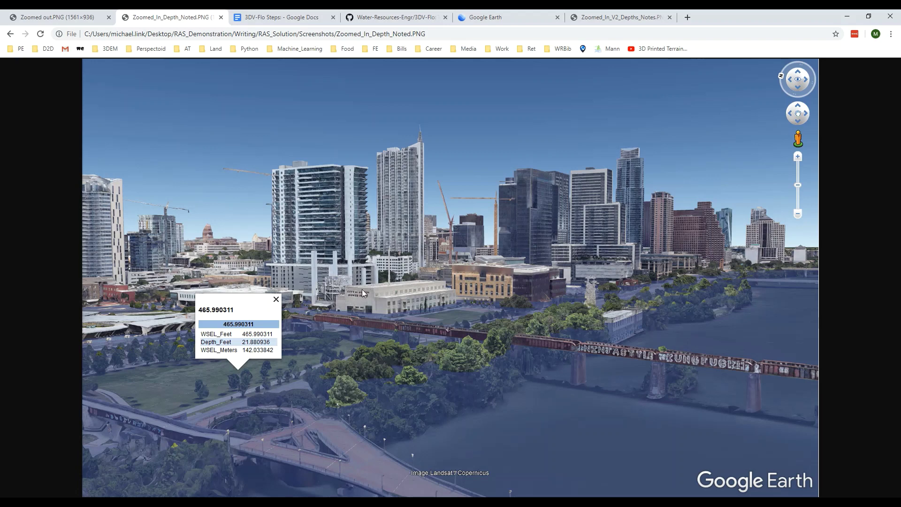
click(297, 17)
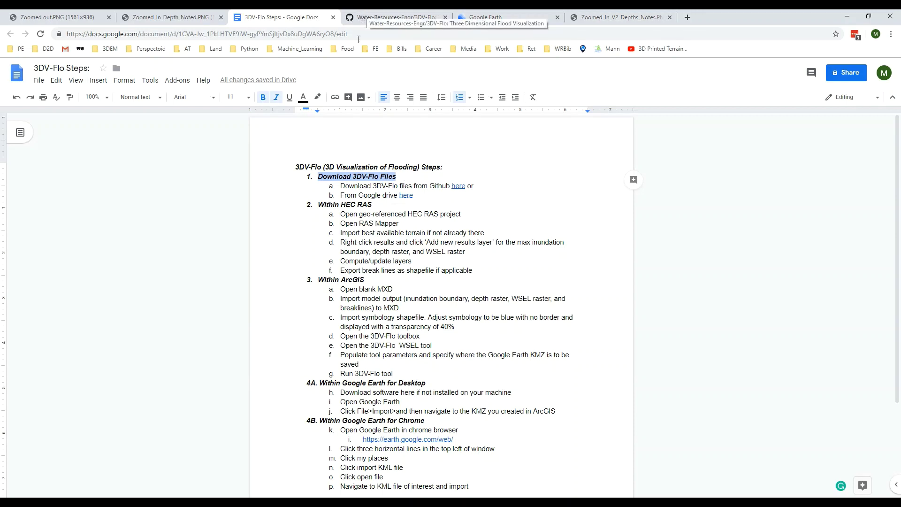
Download 3DV-Flo.zip (24.2 MB) from the GitHub repository and show it in Downloads.
key(ctrl+Tab)
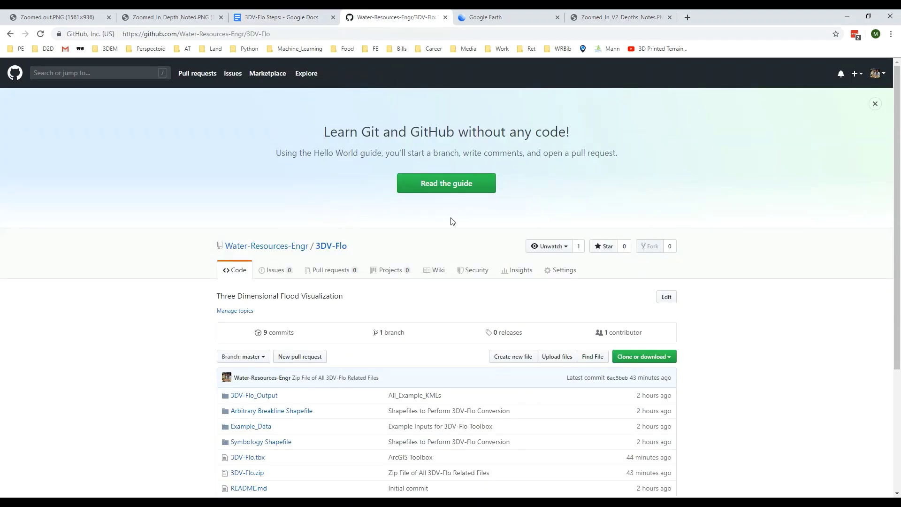
scroll(335, 264, down, 4)
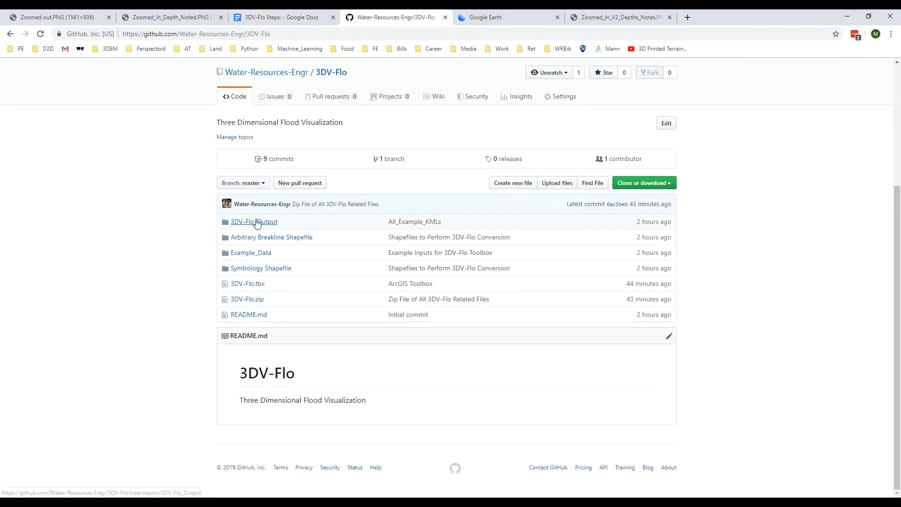
click(254, 301)
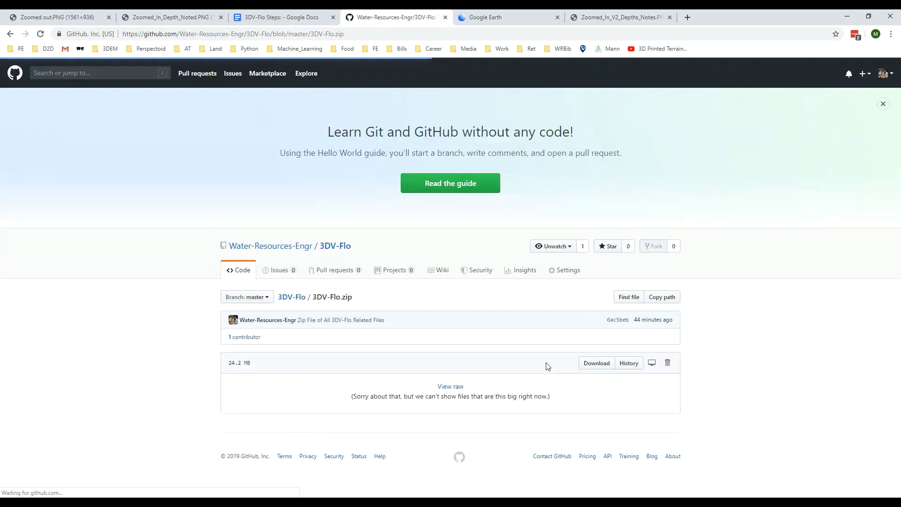
click(597, 363)
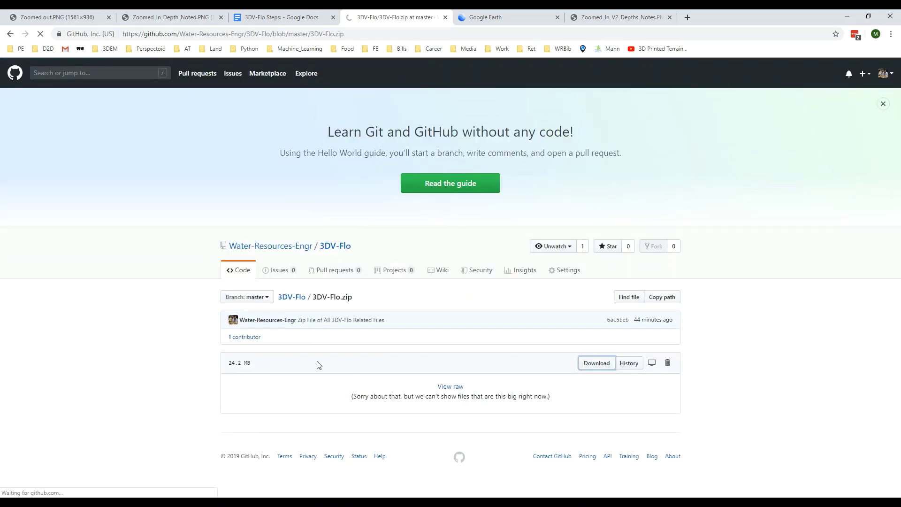
click(98, 486)
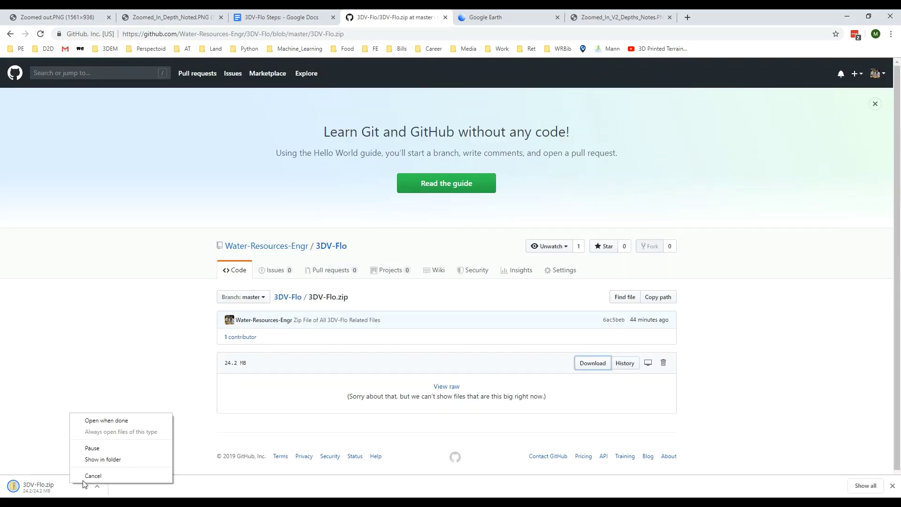
click(115, 459)
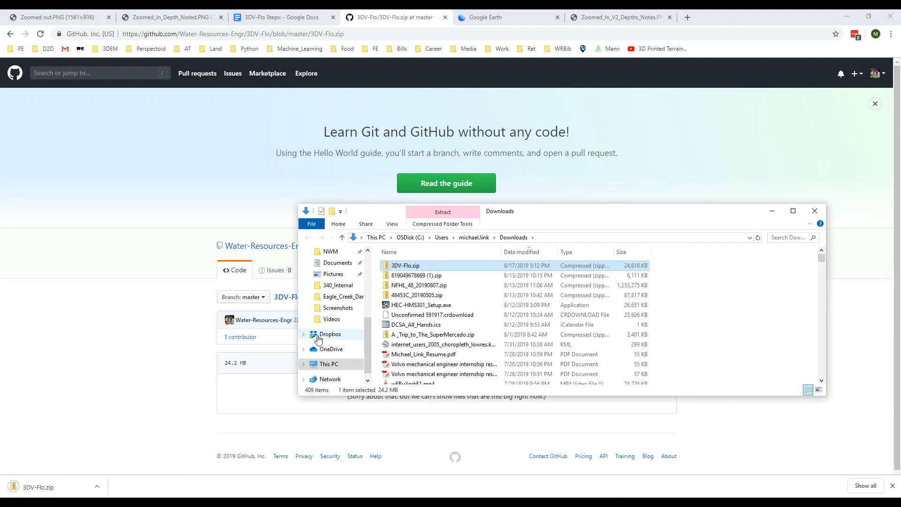
Paste 3DV-Flo.zip onto the Desktop, replacing the older copy there.
click(369, 263)
scroll(368, 263, up, 2)
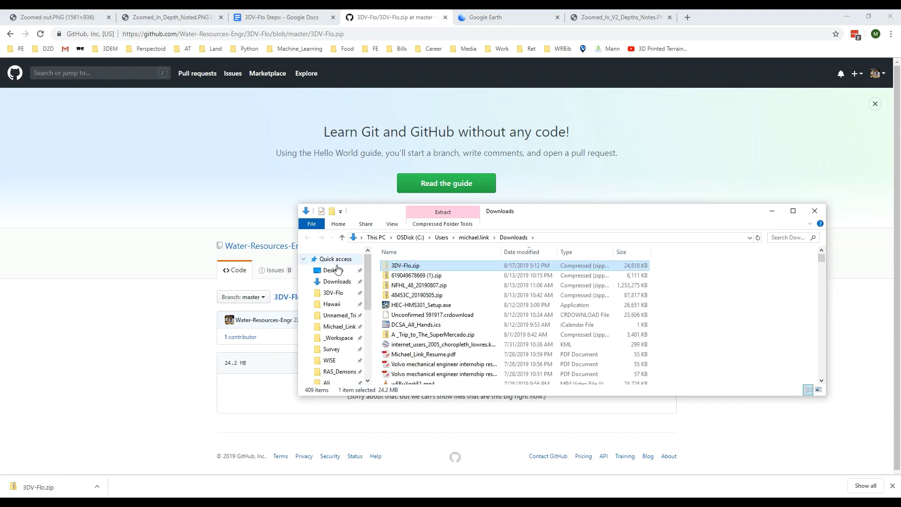
click(317, 267)
key(ctrl+v)
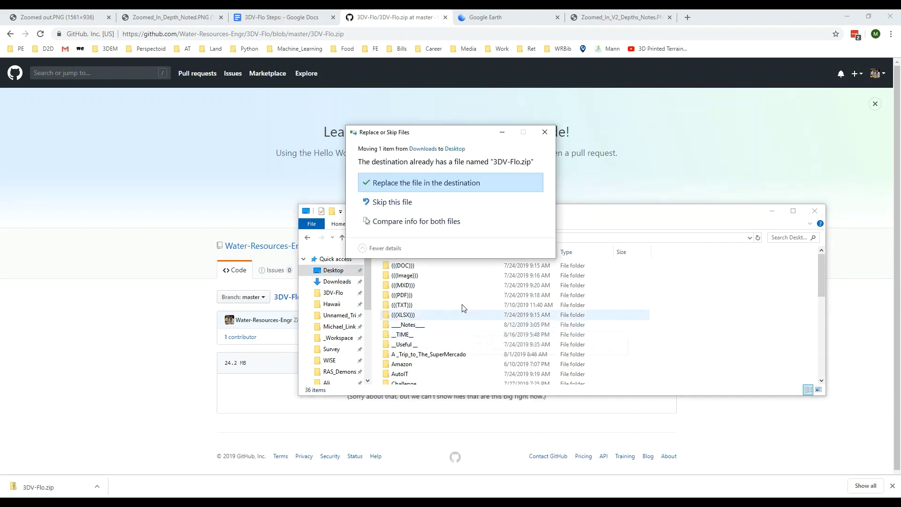
click(432, 182)
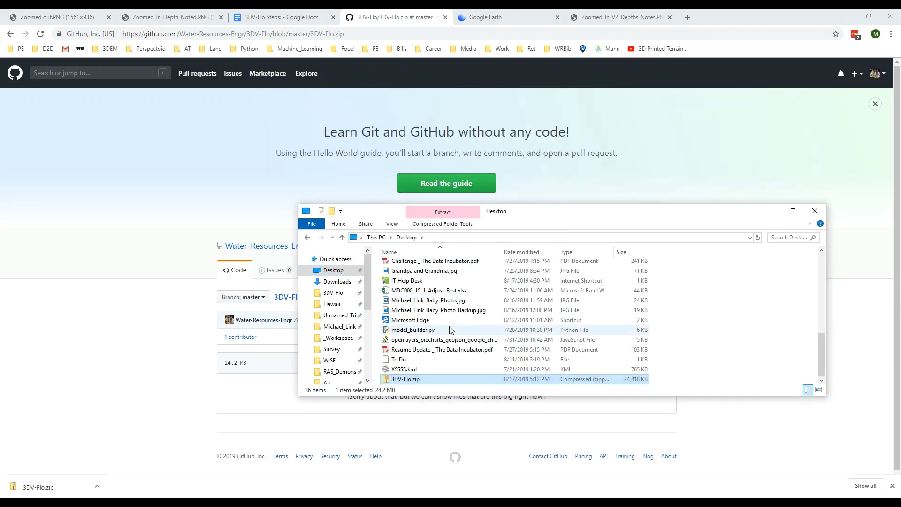
Extract 3DV-Flo.zip and open the inner 3DV-Flo folder with the toolbox and data folders.
right_click(407, 379)
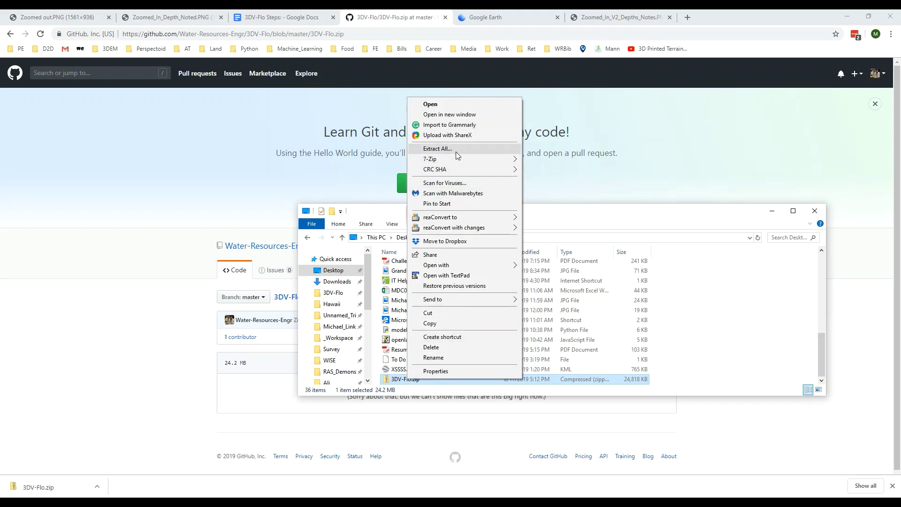
click(438, 149)
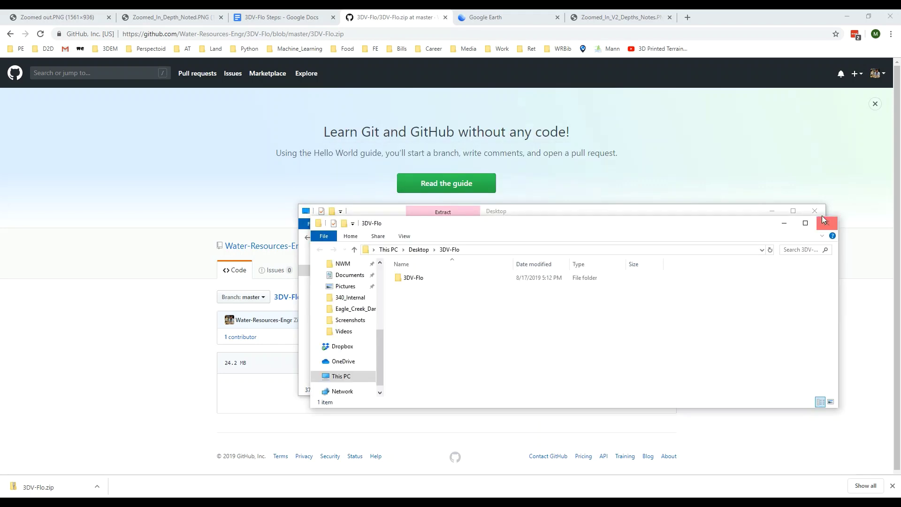
click(426, 280)
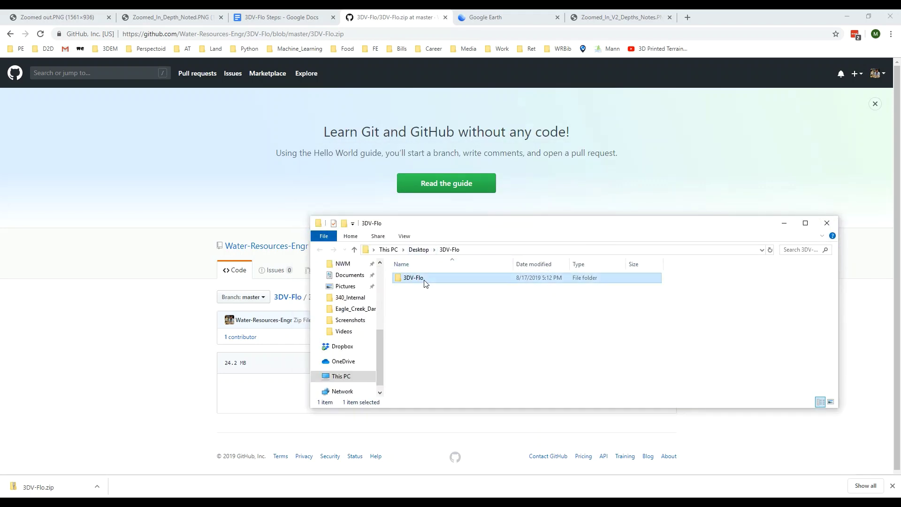
double_click(426, 280)
click(509, 249)
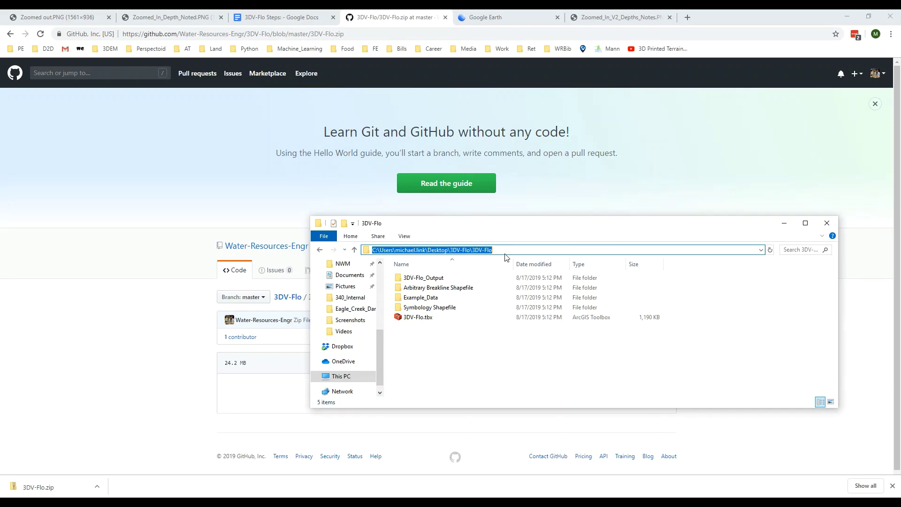
click(426, 504)
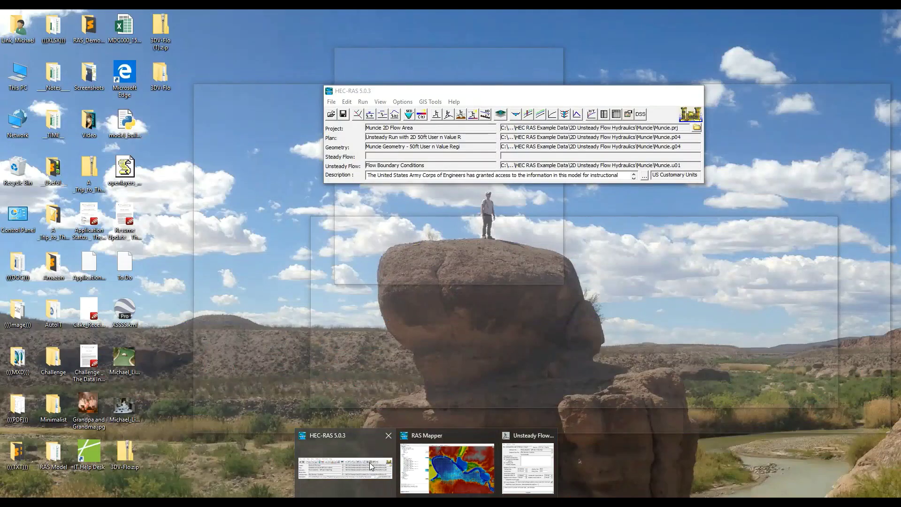
Bring the HEC-RAS Muncie project forward and check the example projects install path, cancelling the installer.
click(370, 463)
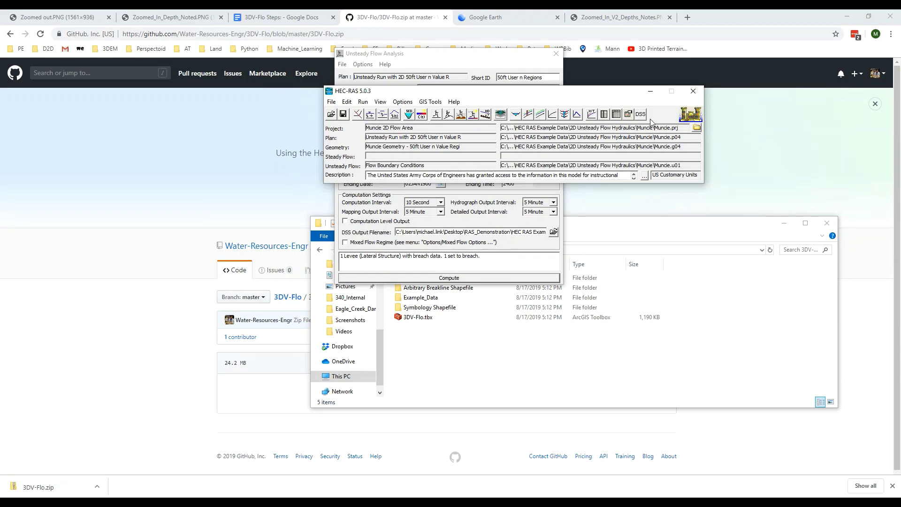
click(454, 102)
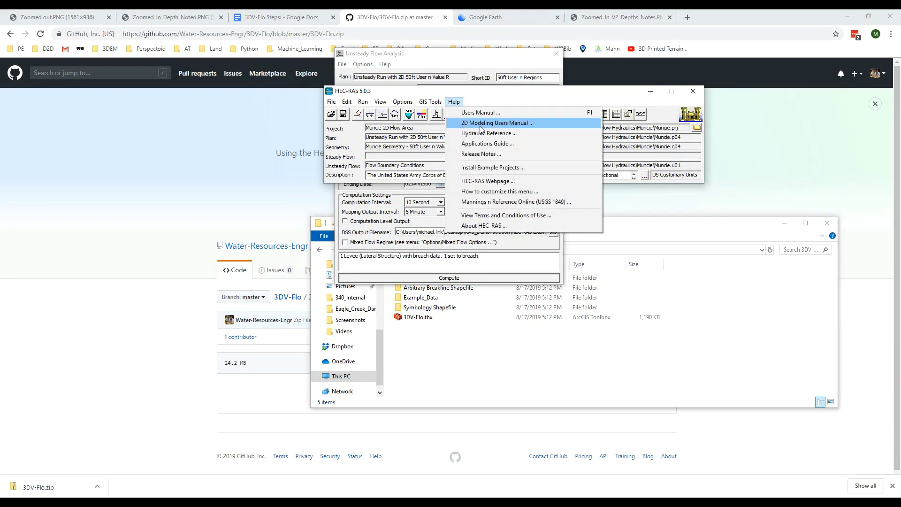
click(493, 169)
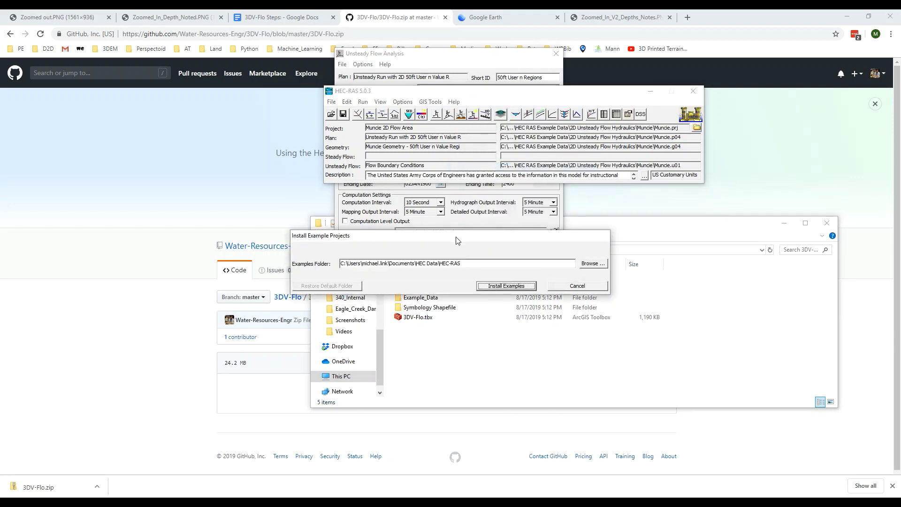
click(468, 264)
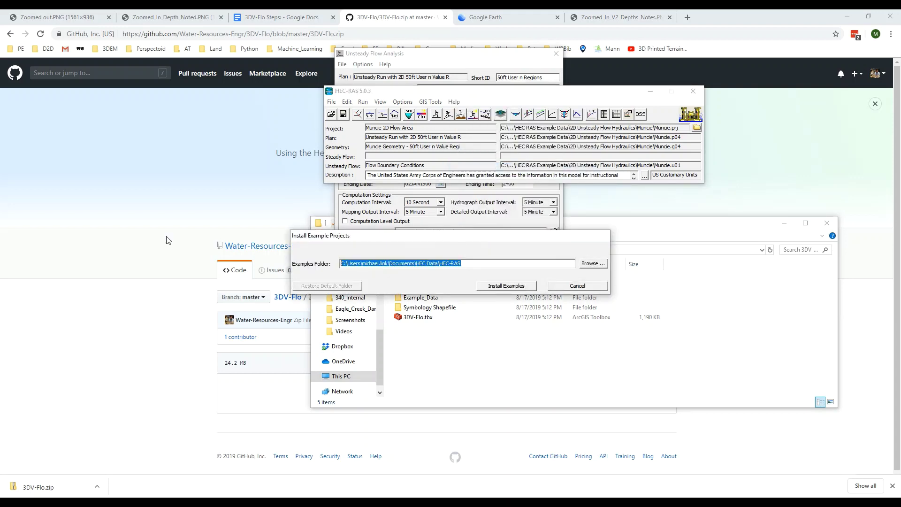
click(578, 286)
right_click(243, 503)
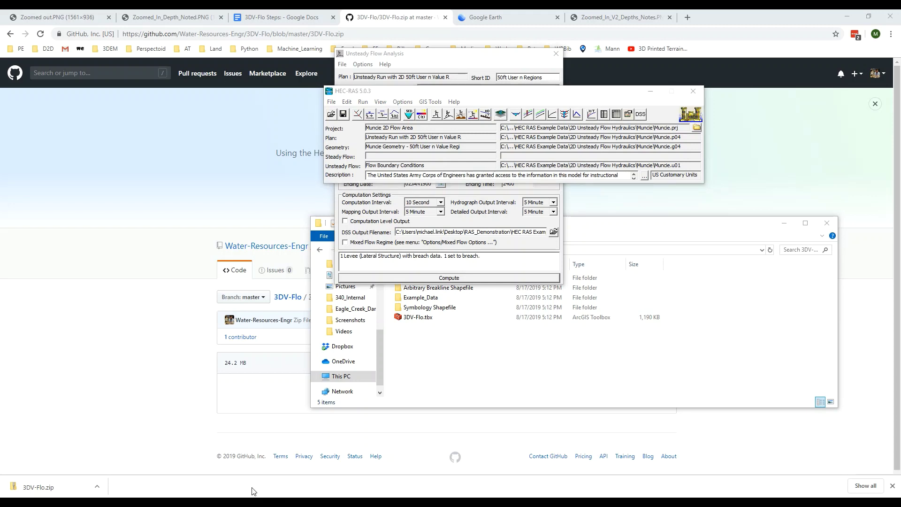
click(233, 458)
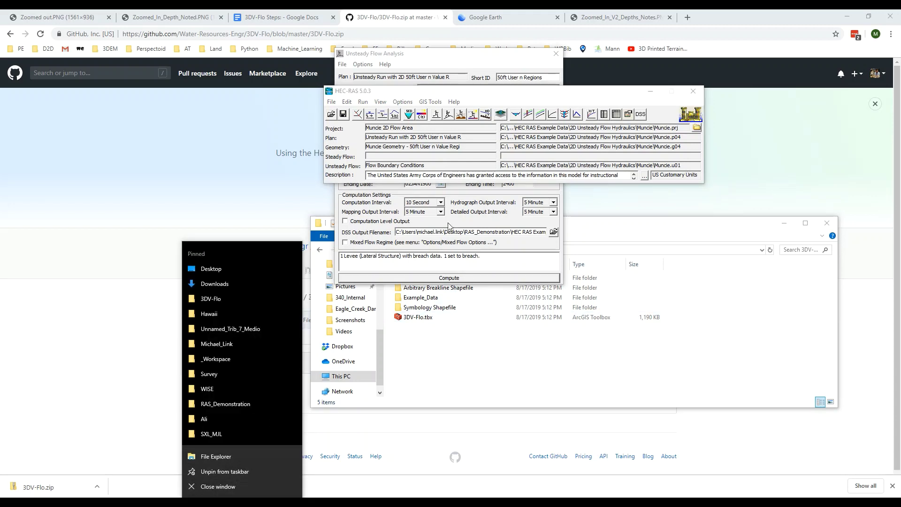
Browse to HEC-RAS Example Data > 2D Unsteady Flow Hydraulics > Muncie and review its project files.
click(434, 237)
text(C:\Users\mlink\Documents\HEC Data\HEC-RAS)
key(Return)
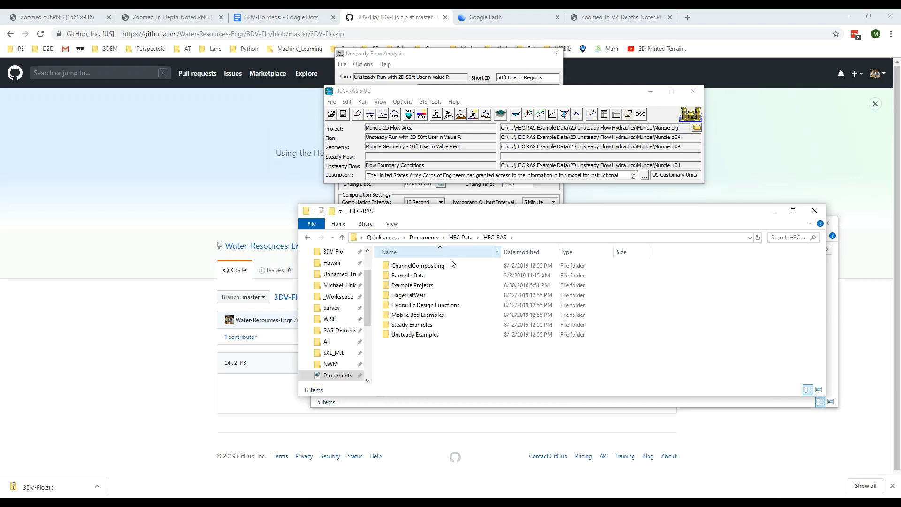
double_click(435, 277)
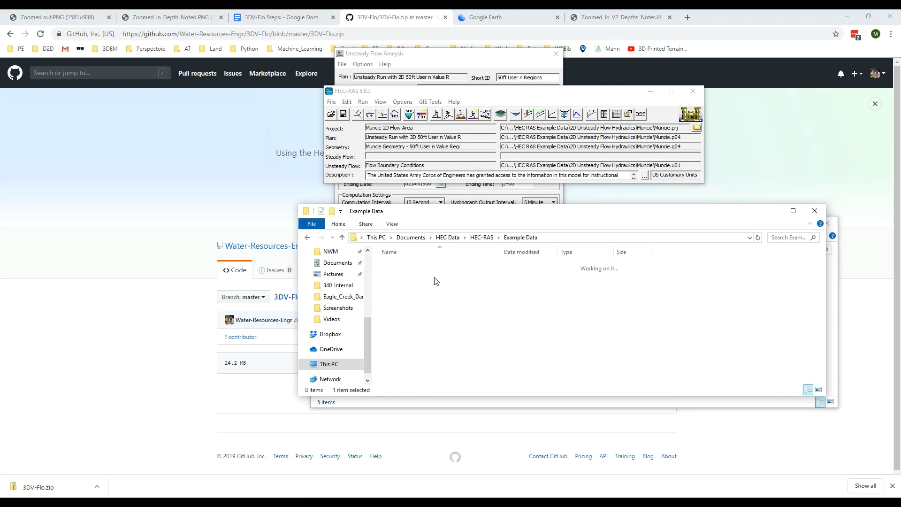
double_click(432, 285)
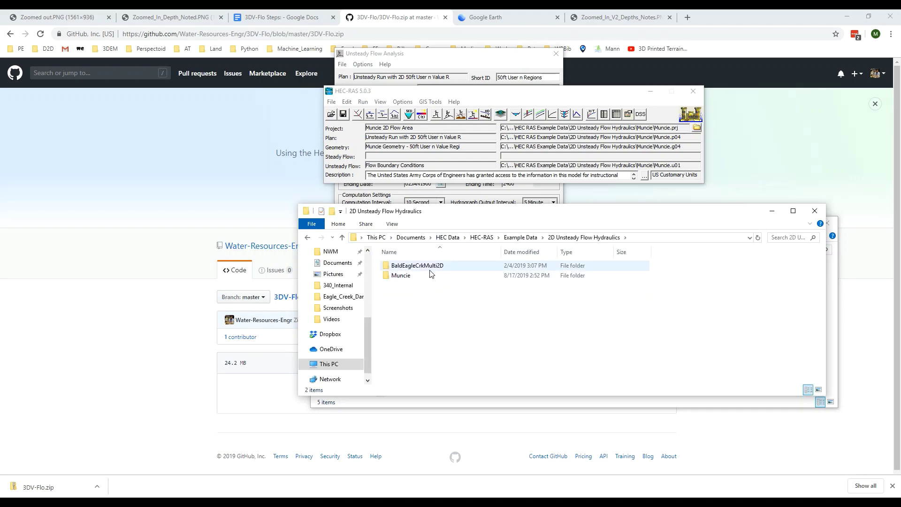
double_click(431, 275)
click(433, 303)
scroll(434, 309, down, 1)
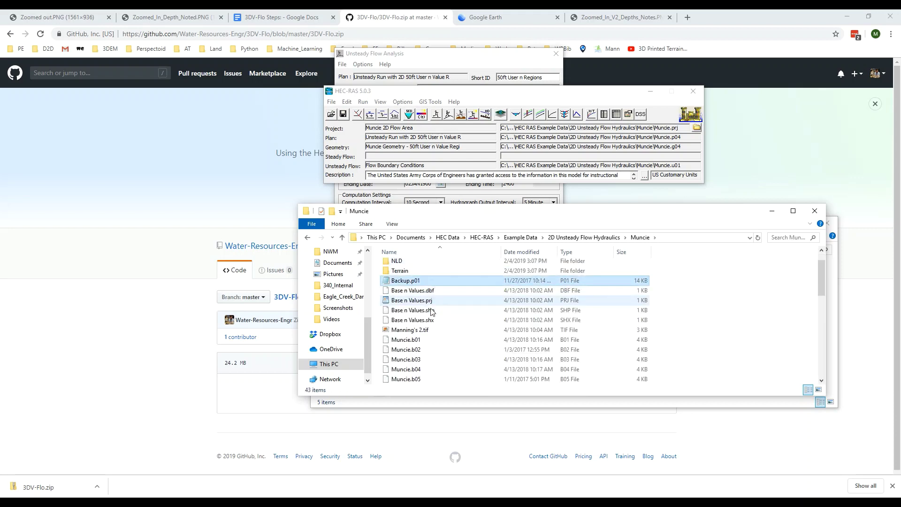
scroll(433, 309, down, 1)
scroll(433, 319, down, 1)
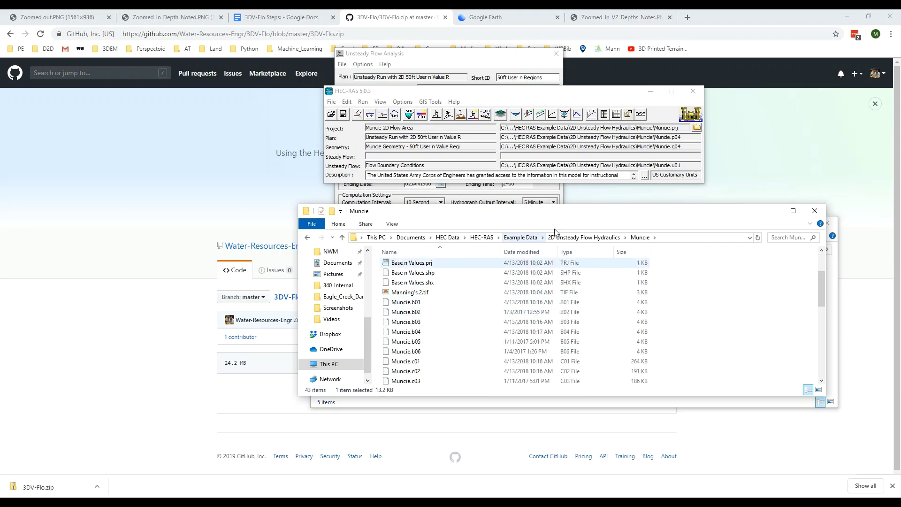
click(512, 97)
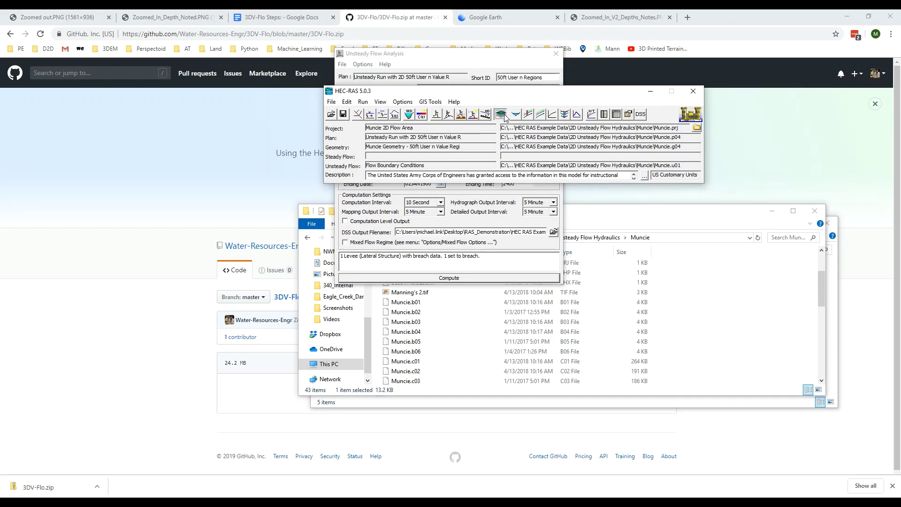
Open RAS Mapper, confirm the existing projection file and review the geometry-terrain associations.
click(501, 114)
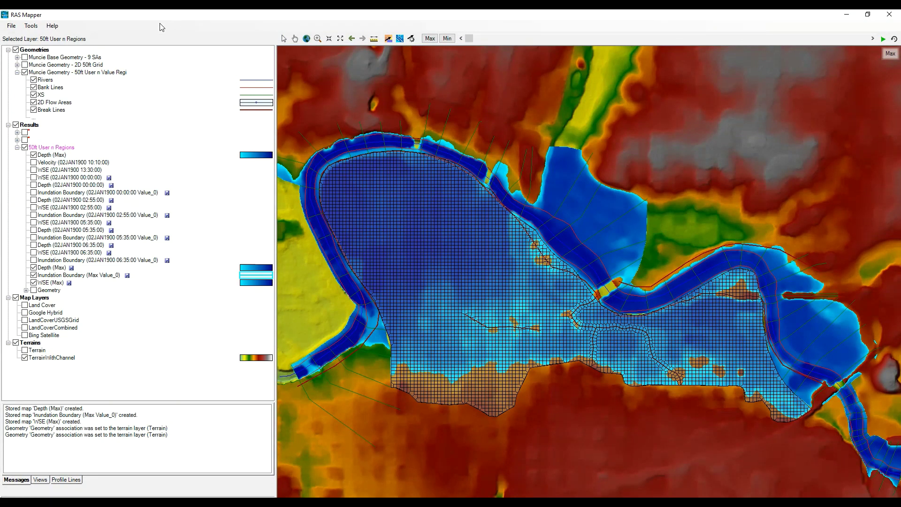
click(31, 27)
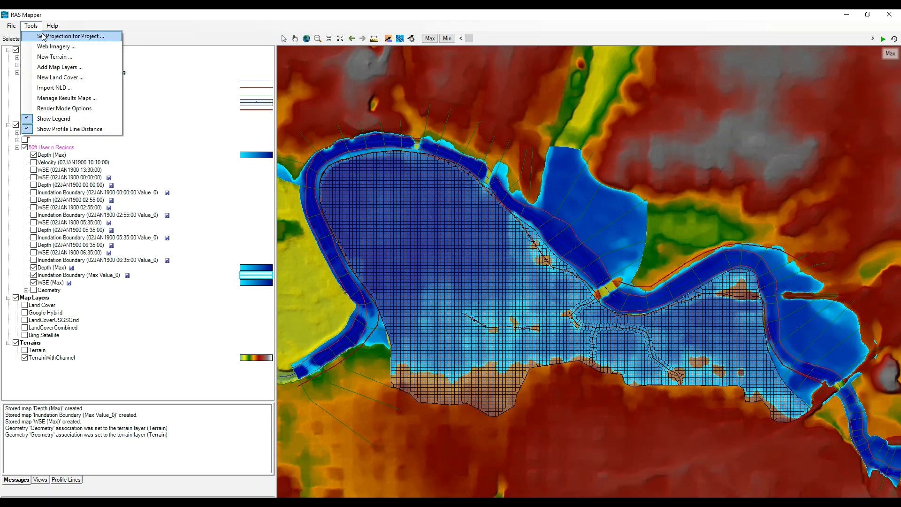
click(43, 35)
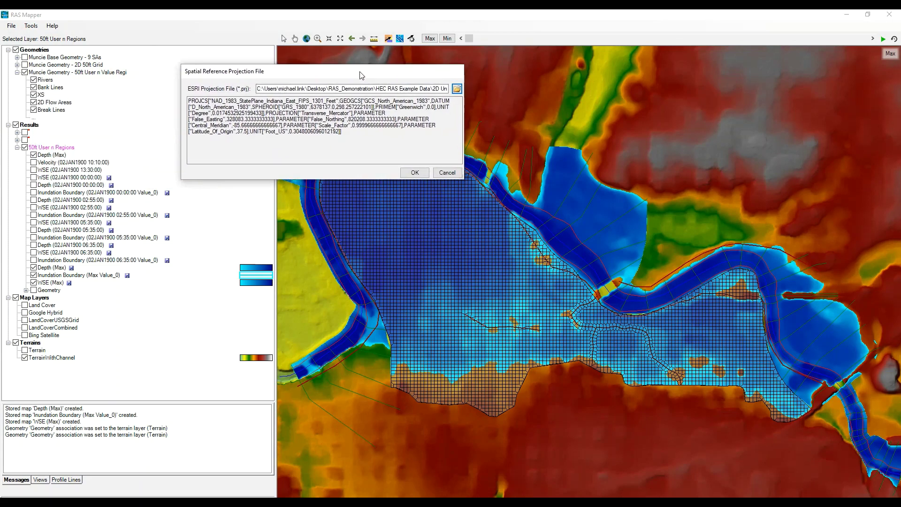
click(448, 173)
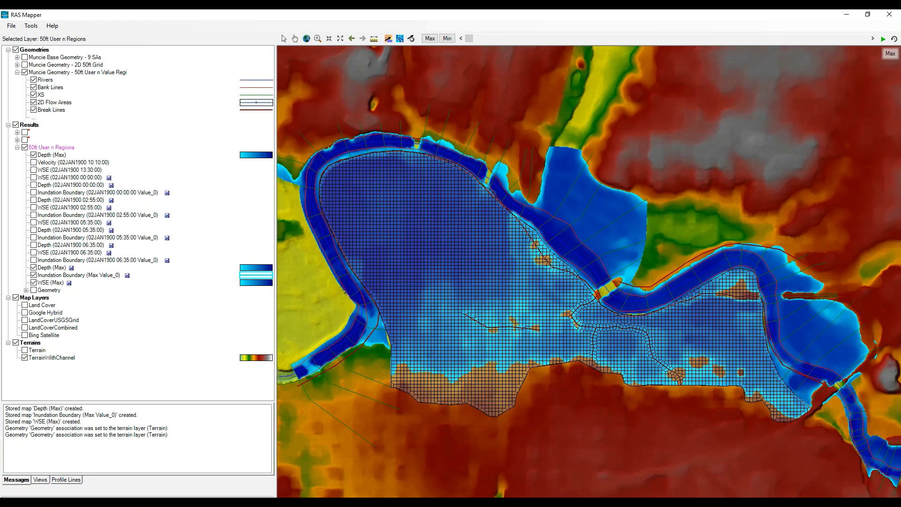
right_click(37, 52)
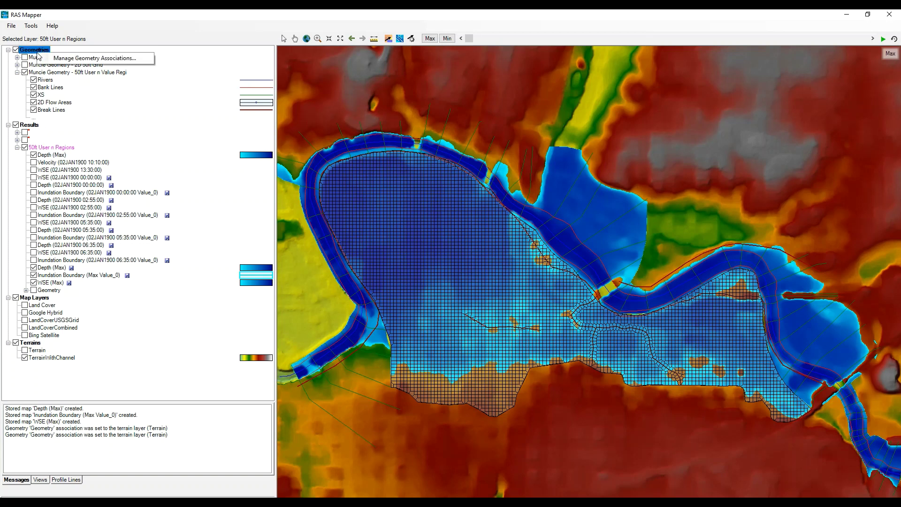
click(64, 60)
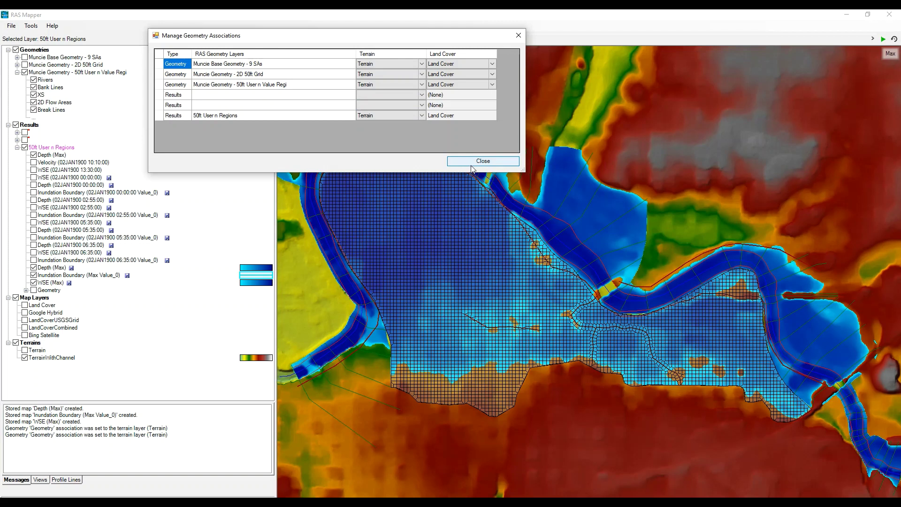
click(484, 162)
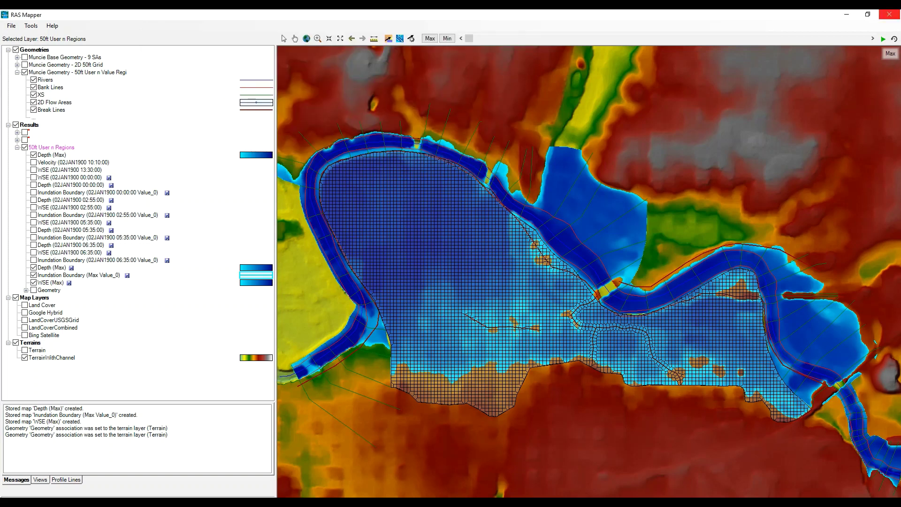
Reopen RAS Mapper from the HEC-RAS main window and maximize it to fill the screen.
click(847, 14)
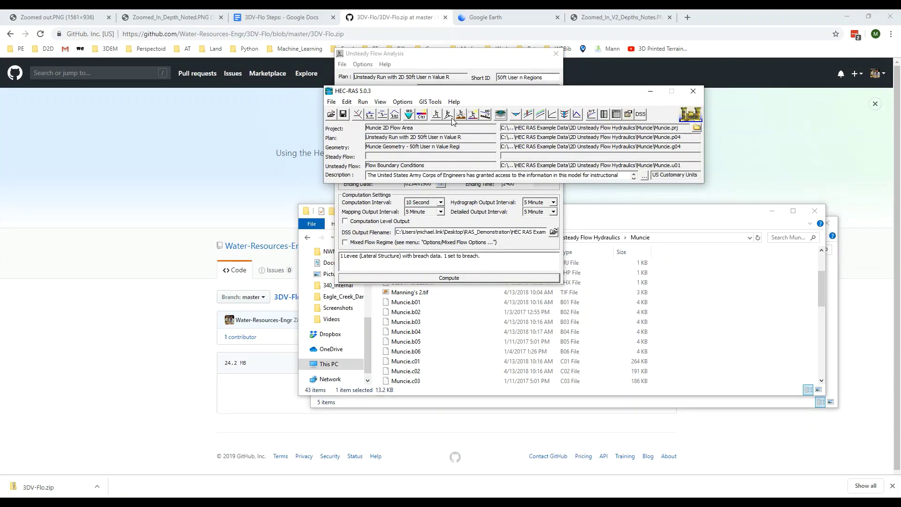
click(446, 62)
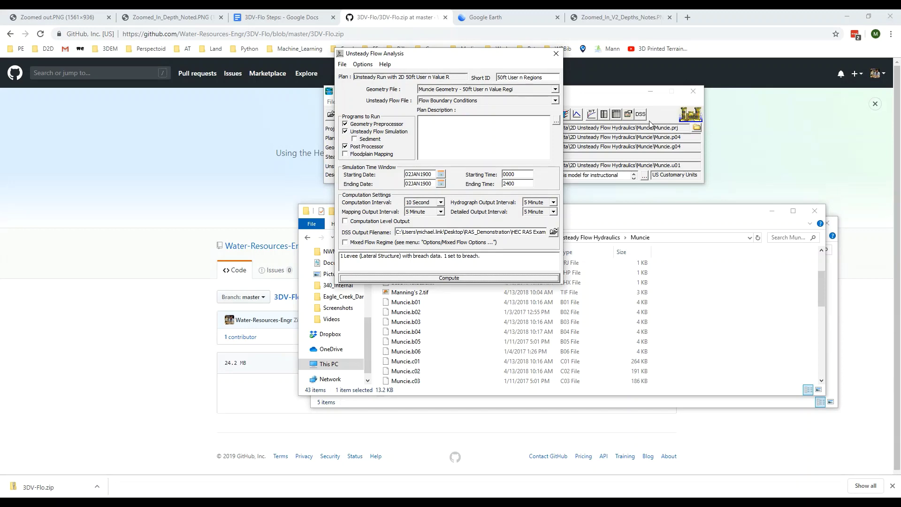
click(605, 97)
click(497, 118)
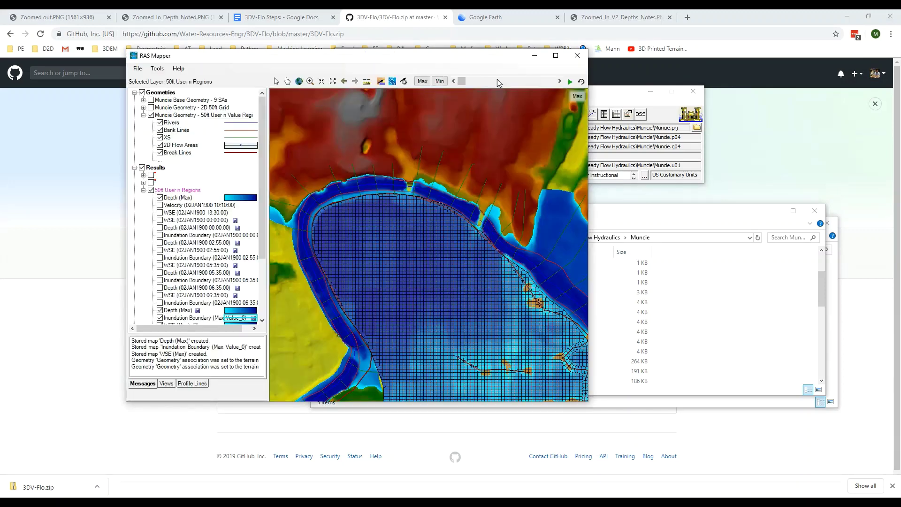
double_click(415, 60)
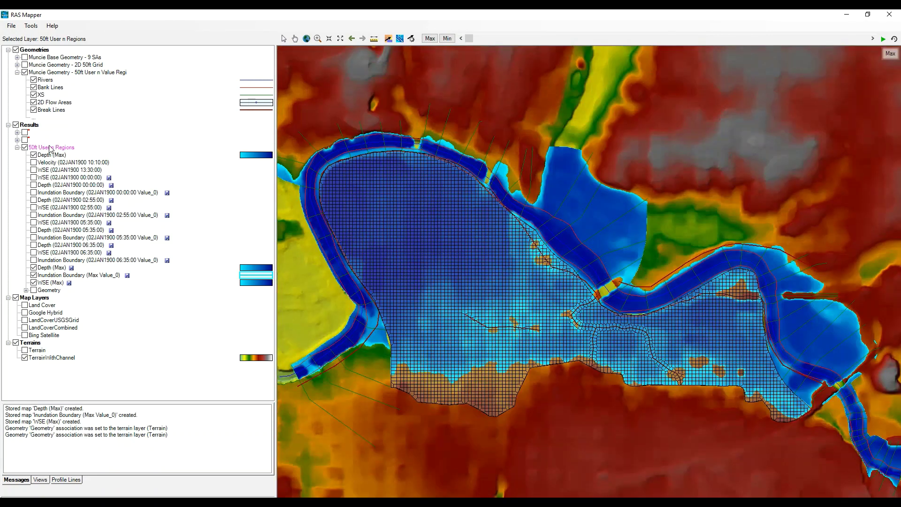
Open Manage Results Maps for 50ft User n Regions and check the Depth (Max), Inundation Boundary and WSE (Max) maps.
right_click(50, 150)
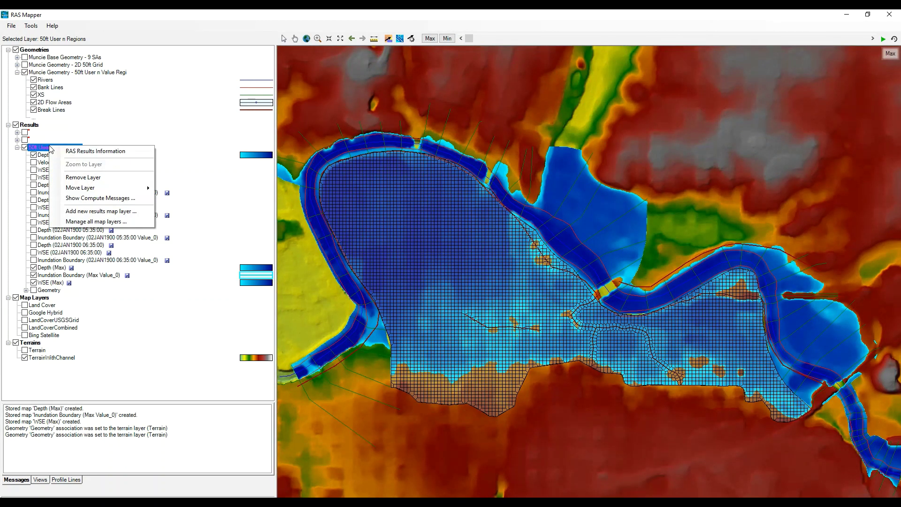
click(91, 220)
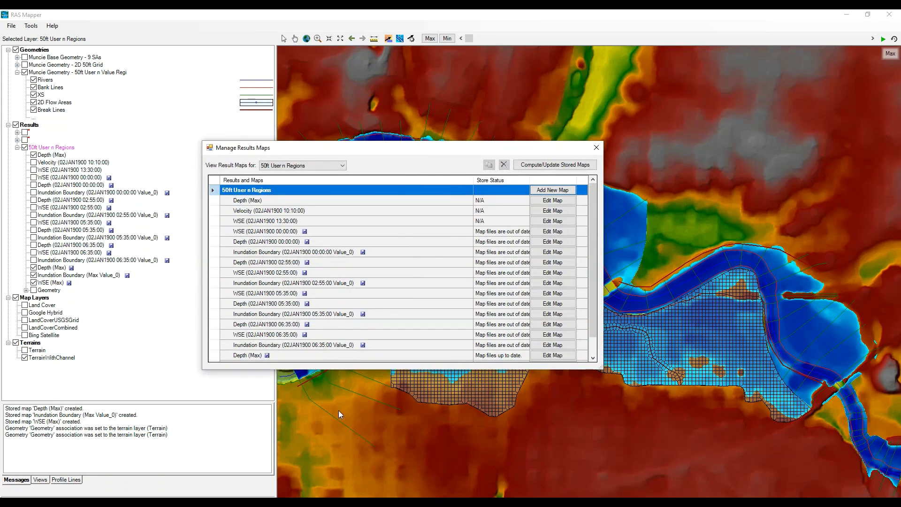
scroll(244, 330, down, 1)
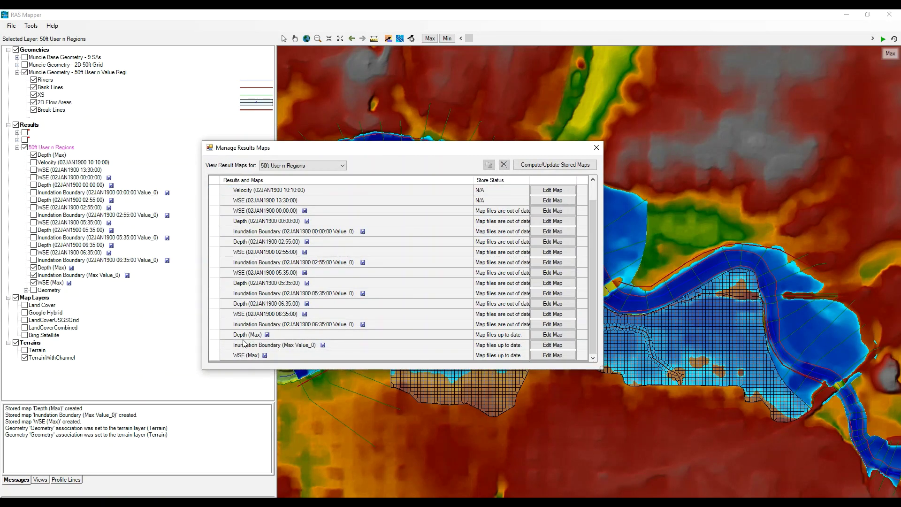
click(243, 339)
click(244, 346)
click(244, 356)
shift+click(246, 347)
click(246, 347)
click(246, 336)
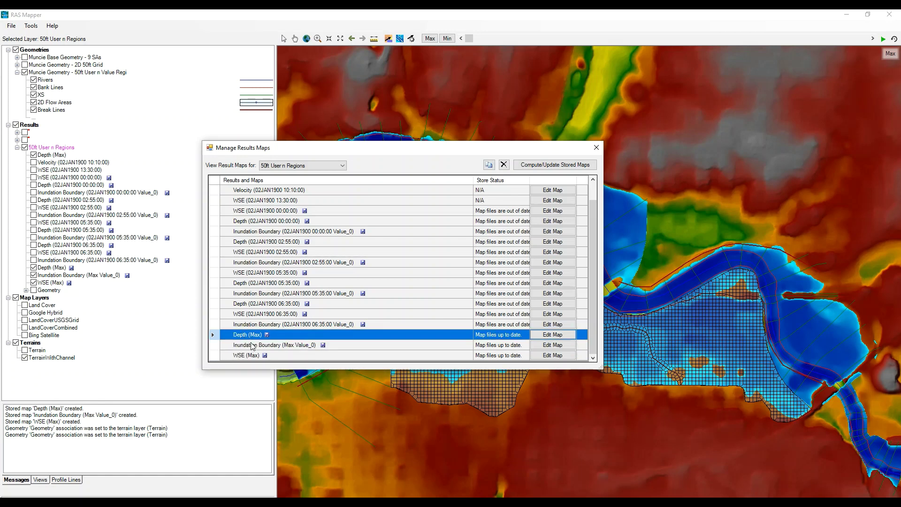
click(248, 348)
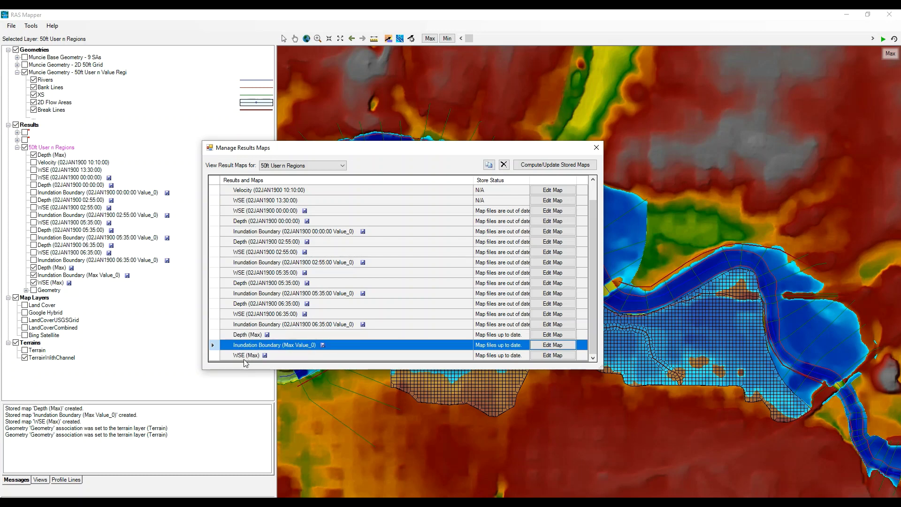
click(245, 356)
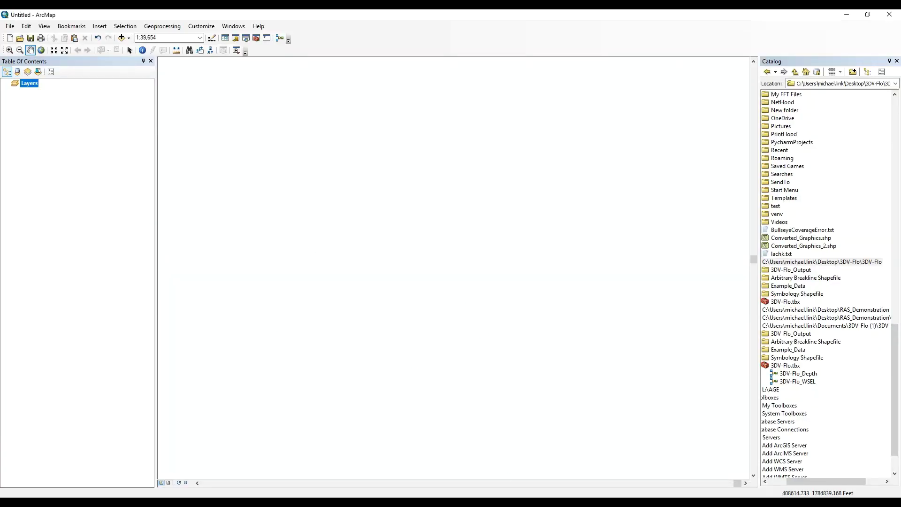
Drag Breaklines, Inundation Boundary (Max Value_0), WSE (Max) and Depth (Max) from ArcCatalog into ArcMap.
key(alt+Tab)
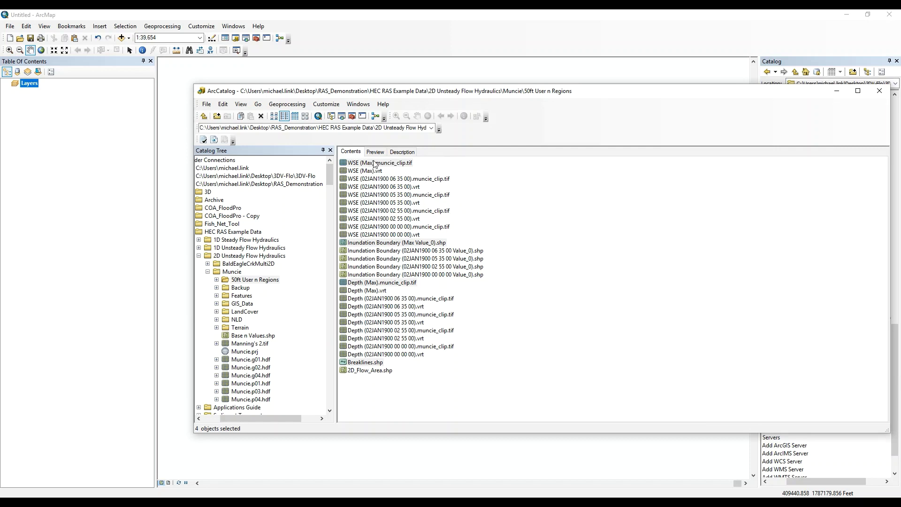
drag(381, 165, 108, 110)
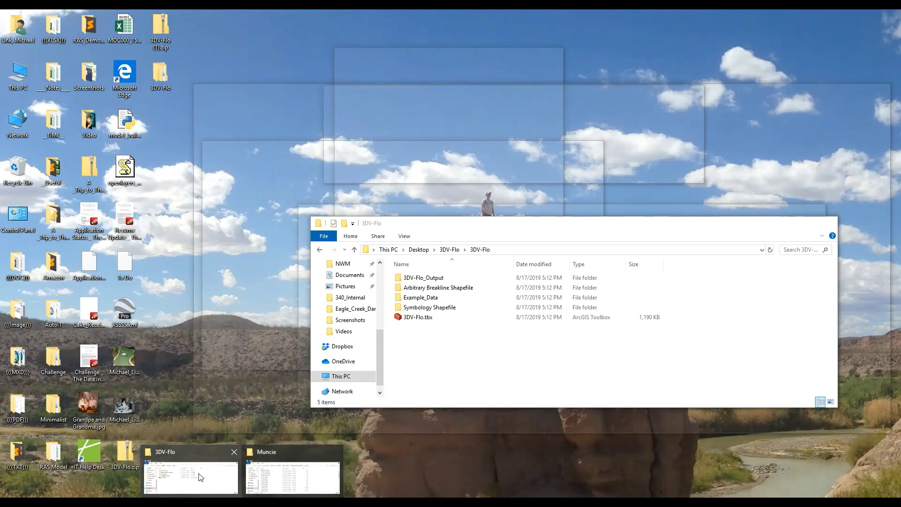
Drag Symbology.shp from 3DV-Flo\Symbology Shapefile into ArcMap's Table of Contents.
click(229, 475)
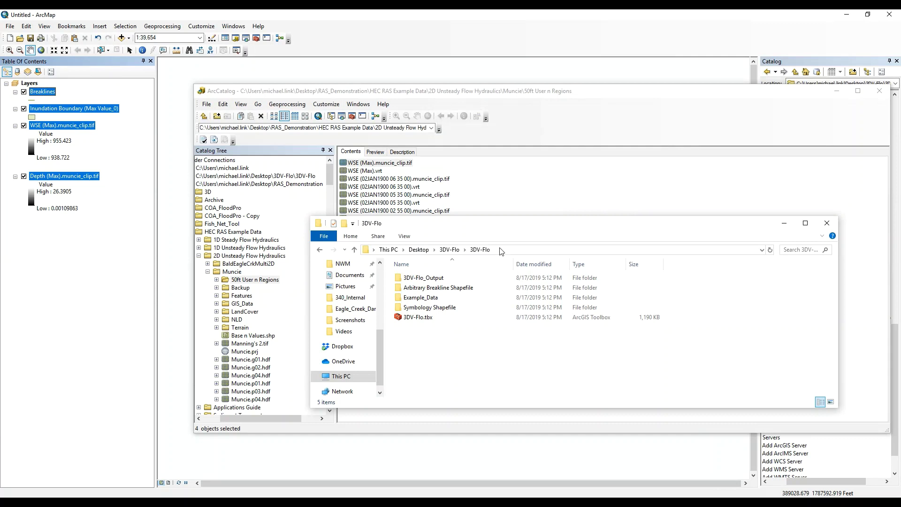
click(512, 252)
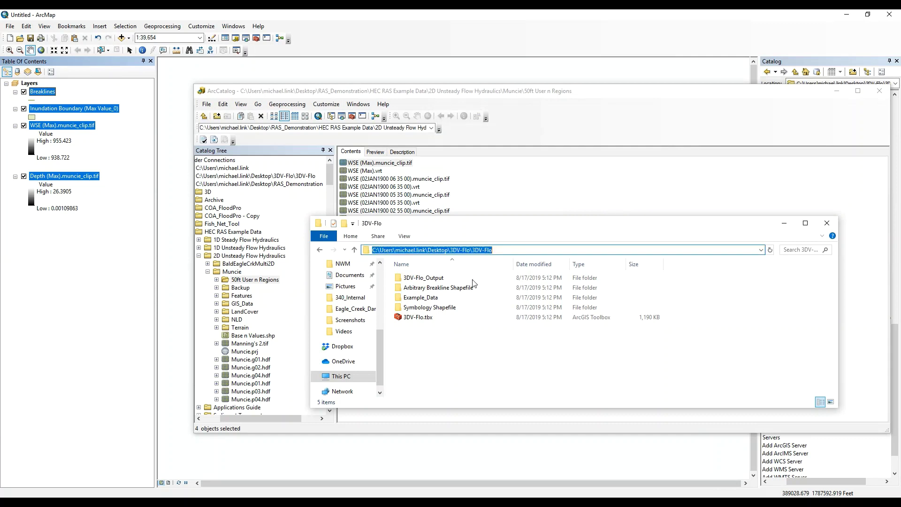
double_click(451, 308)
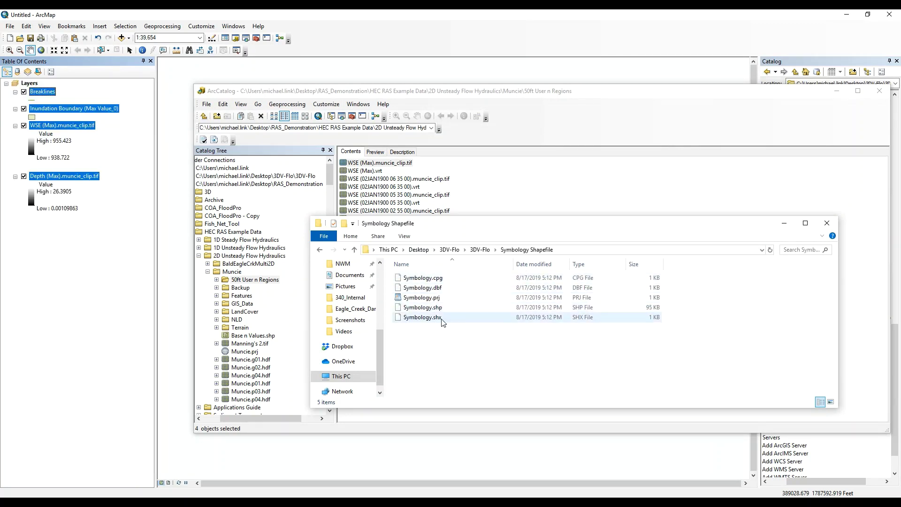
click(433, 310)
drag(427, 310, 104, 235)
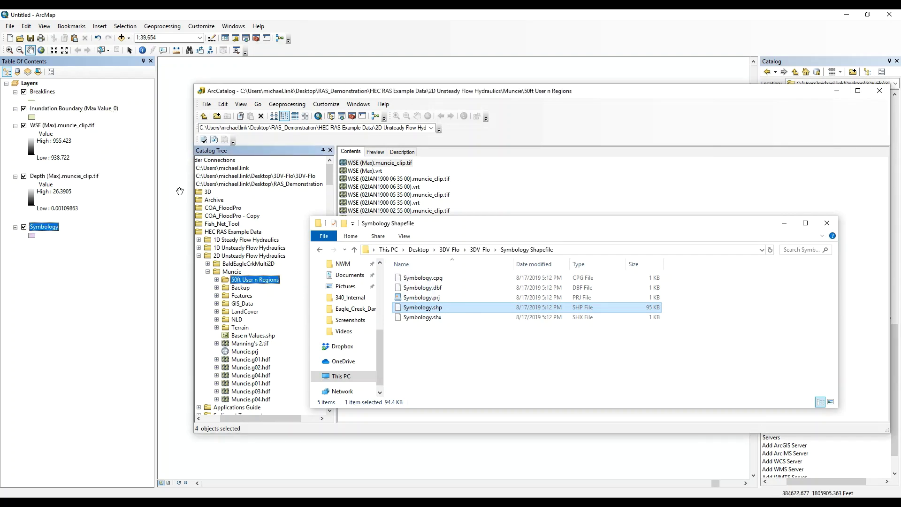
click(479, 13)
Give the Symbology layer the blue Water Intermittent fill and select its Display tab transparency value.
click(32, 236)
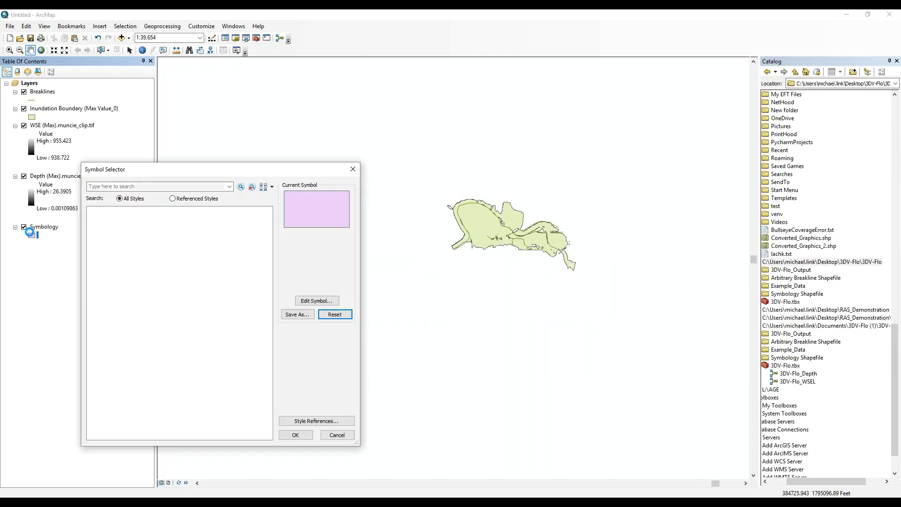
drag(269, 235, 265, 345)
click(111, 354)
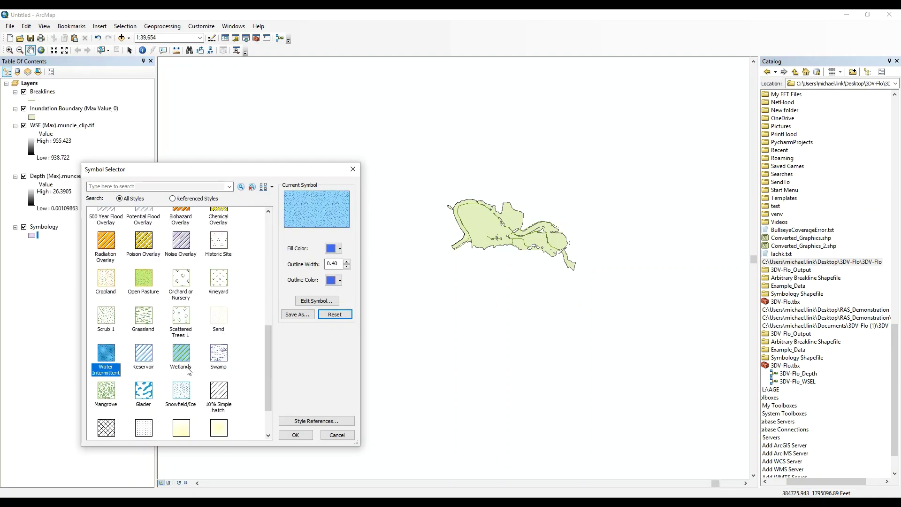
click(300, 434)
double_click(47, 229)
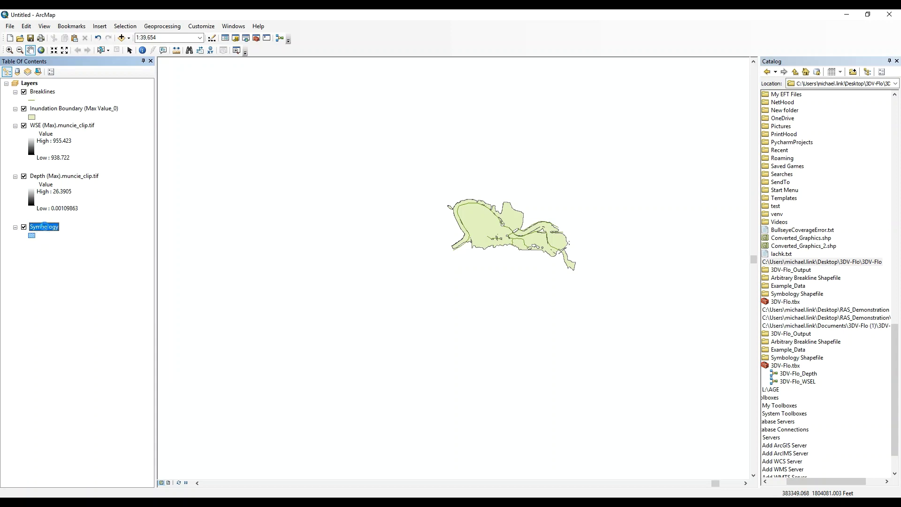
double_click(383, 173)
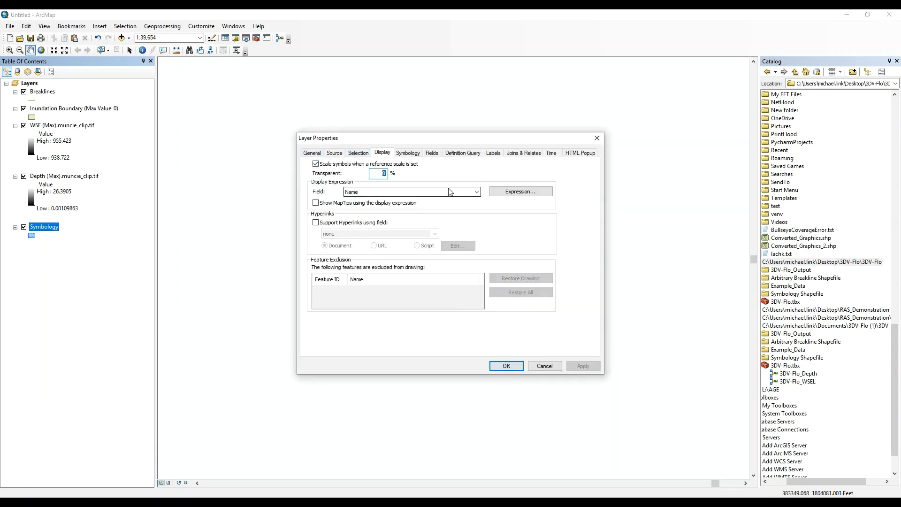
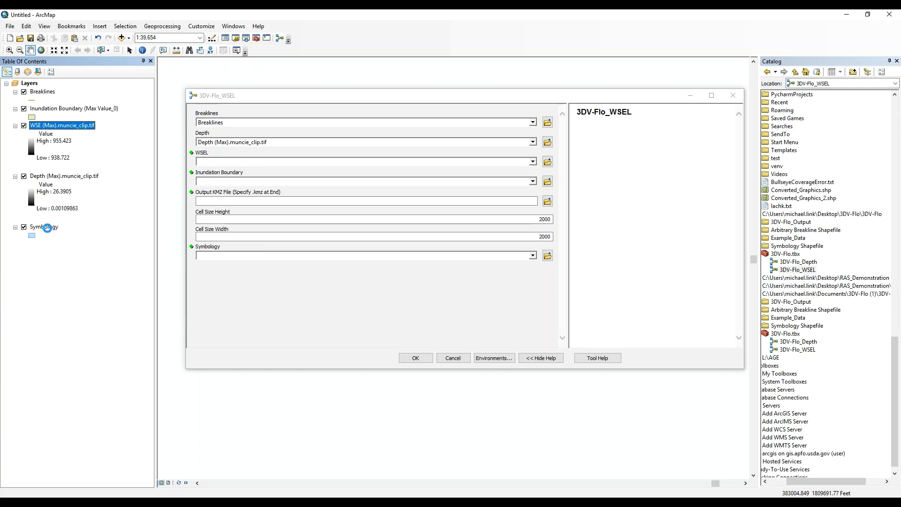
Set Symbology as the symbology input and Inundation Boundary (Max Value_0) as the boundary input.
click(72, 177)
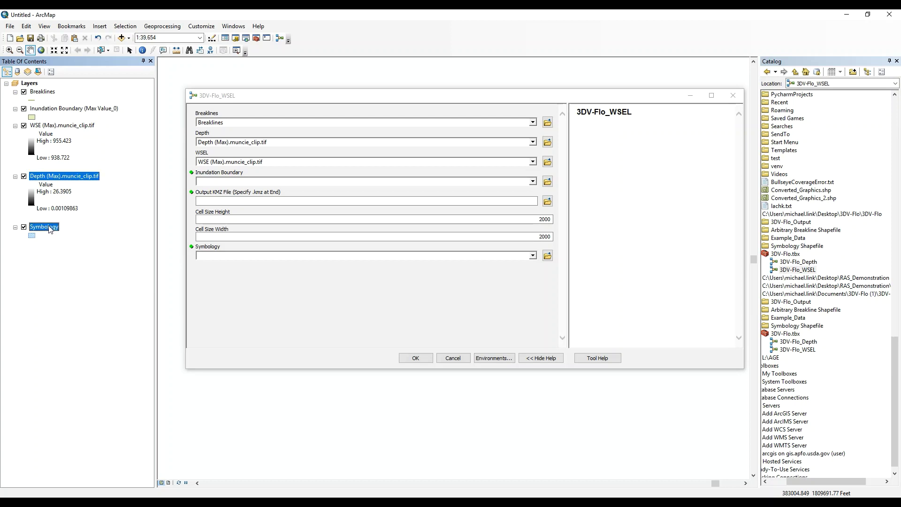
drag(47, 227, 212, 255)
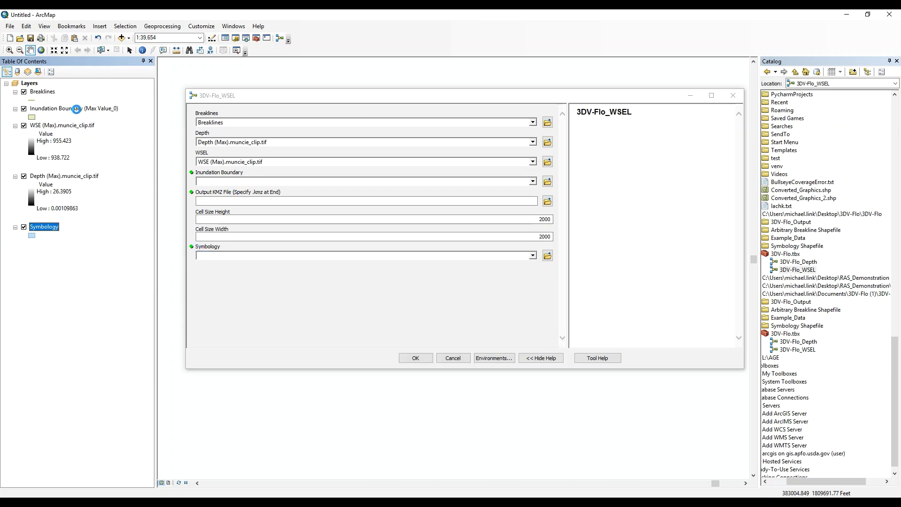
drag(76, 109, 309, 180)
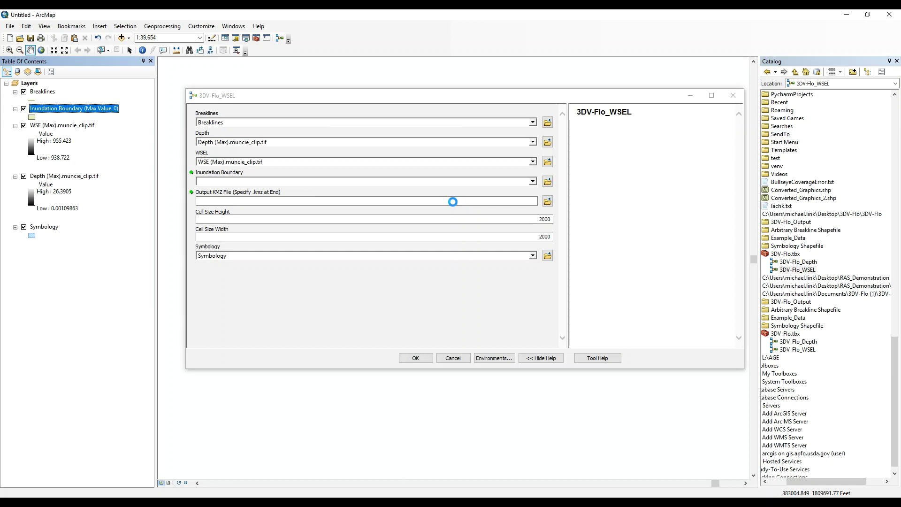
Set the output KMZ file to Test.kmz inside the 3DV-Flo folder.
click(453, 202)
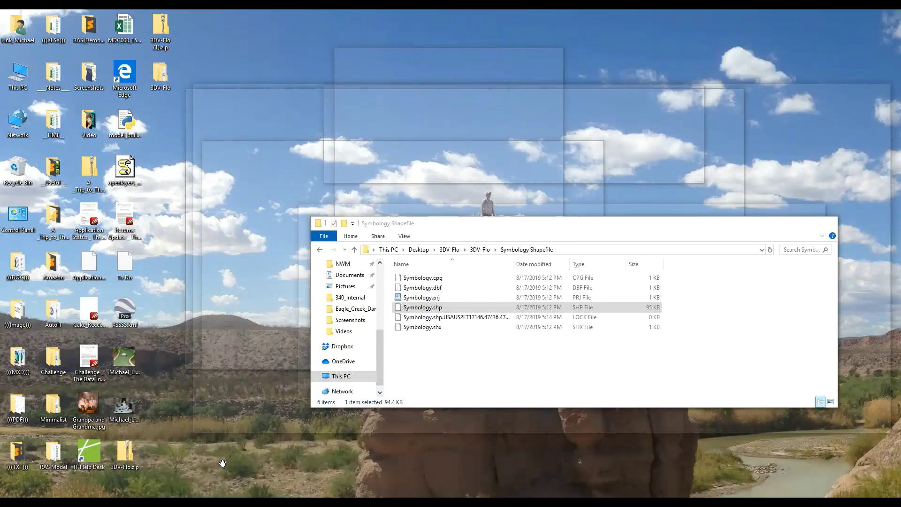
click(222, 463)
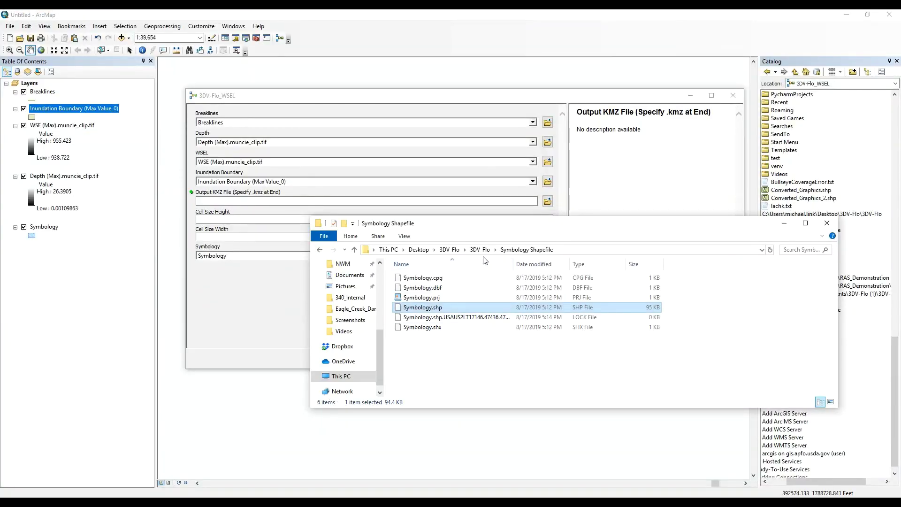
click(480, 250)
click(577, 254)
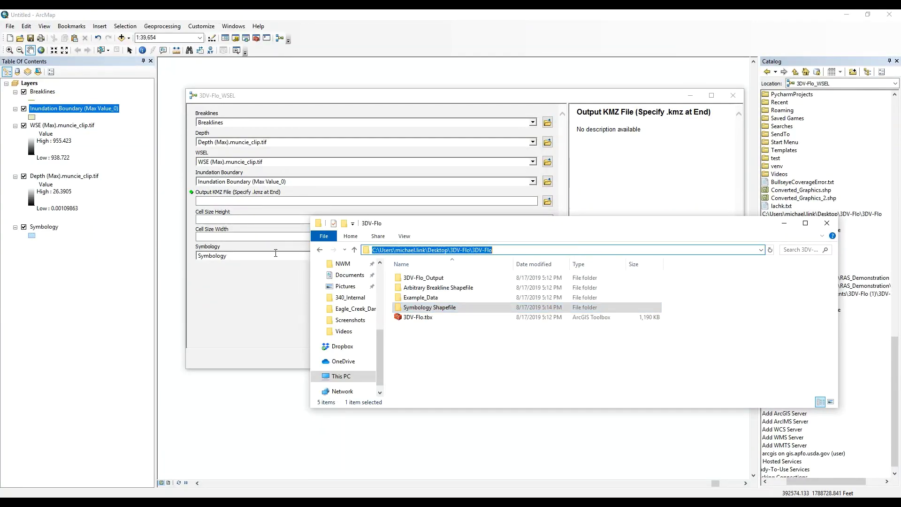
click(261, 201)
text(C:\Users\michael.link\Desktop\3DV-Flo\3DV-Flo)
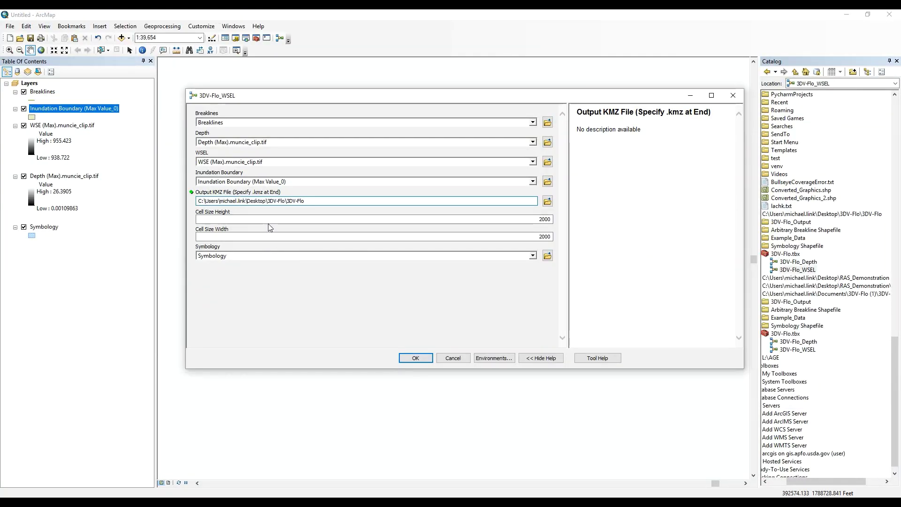
text(\Test.kmz)
click(537, 219)
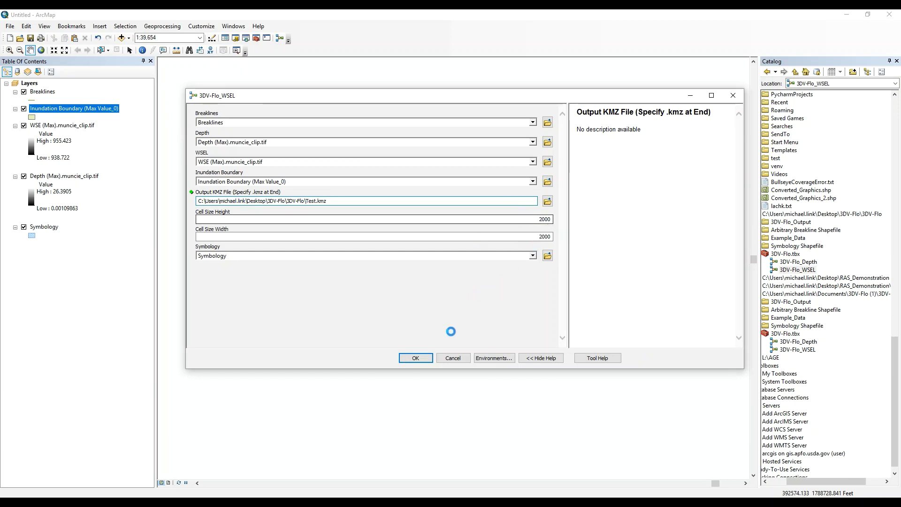
Run 3DV-Flo_WSEL and confirm Test.kmz (85 KB) was created in the 3DV-Flo folder.
click(424, 362)
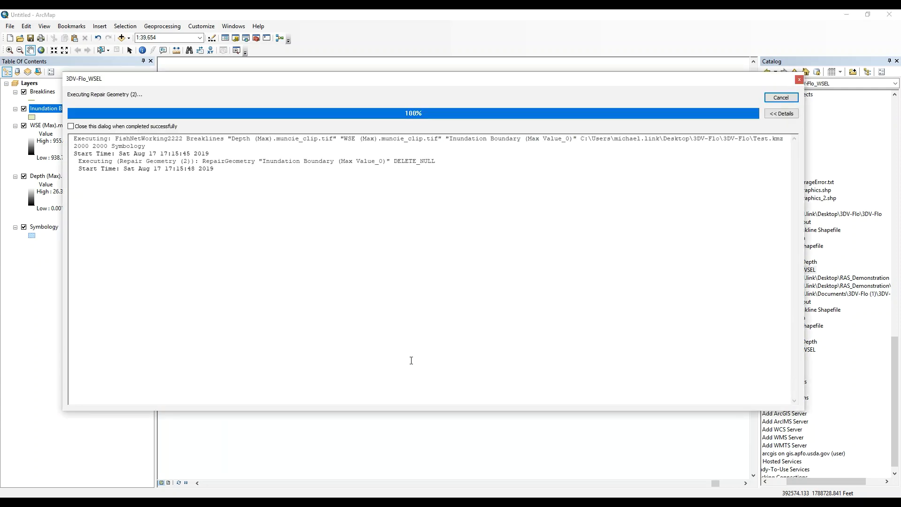
mouse_move(310, 496)
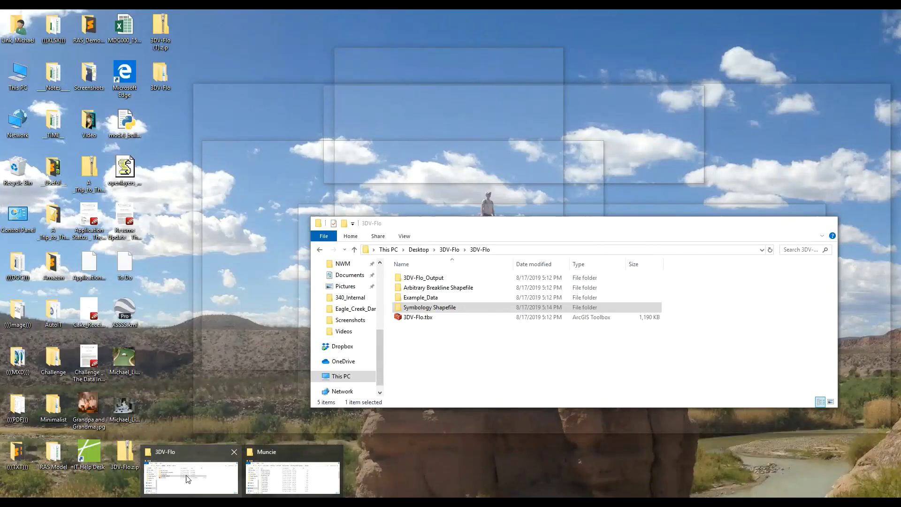
click(287, 475)
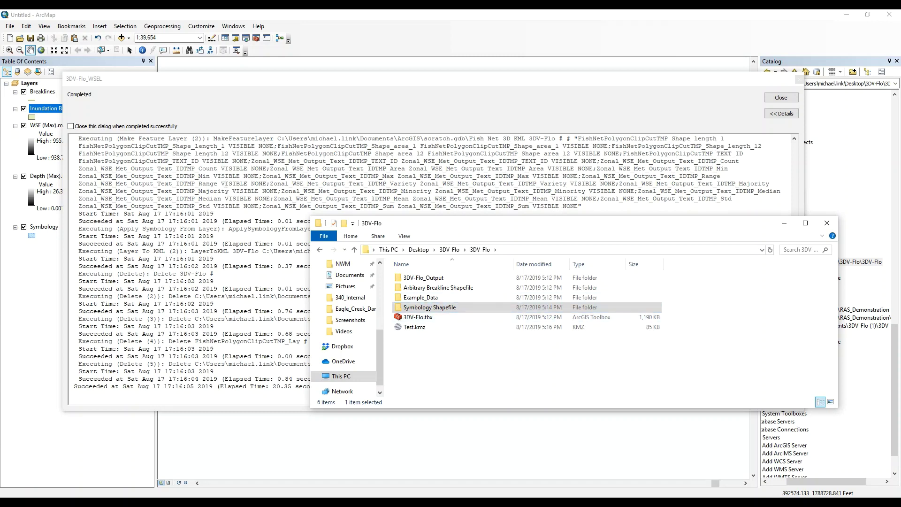
click(422, 331)
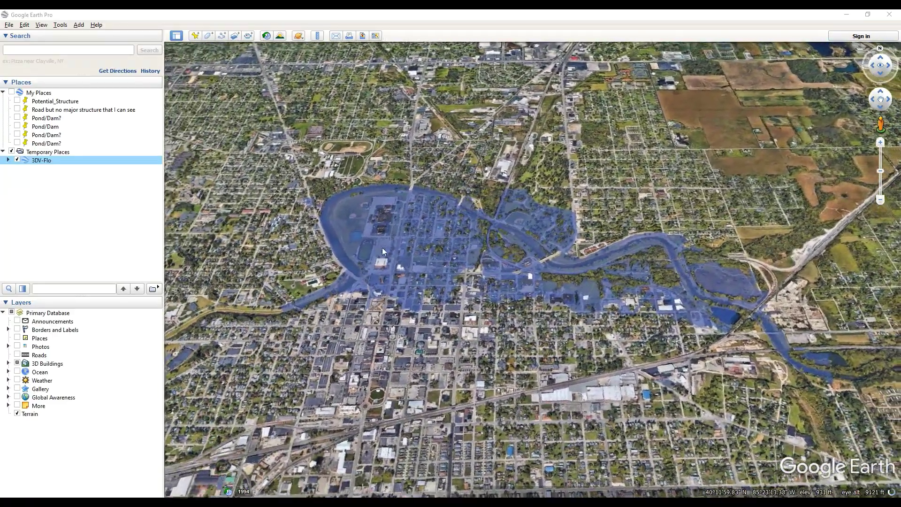
Fly in over the flooded blocks and check the 12.09 ft depth near the gym.
scroll(382, 247, up, 5)
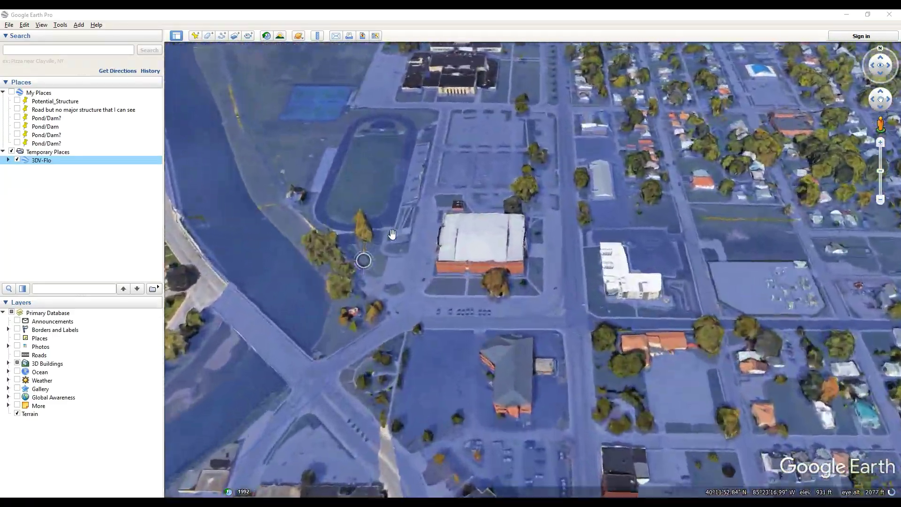
drag(399, 200, 180, 209)
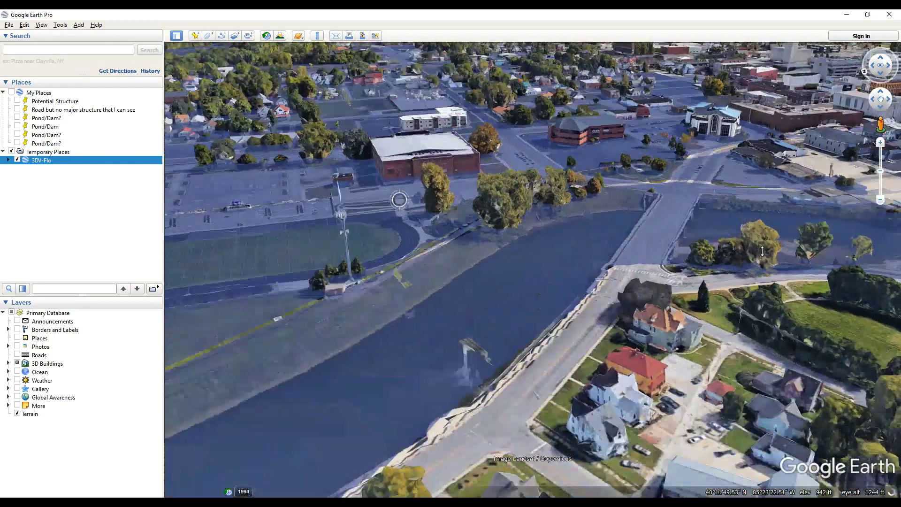
scroll(358, 252, up, 3)
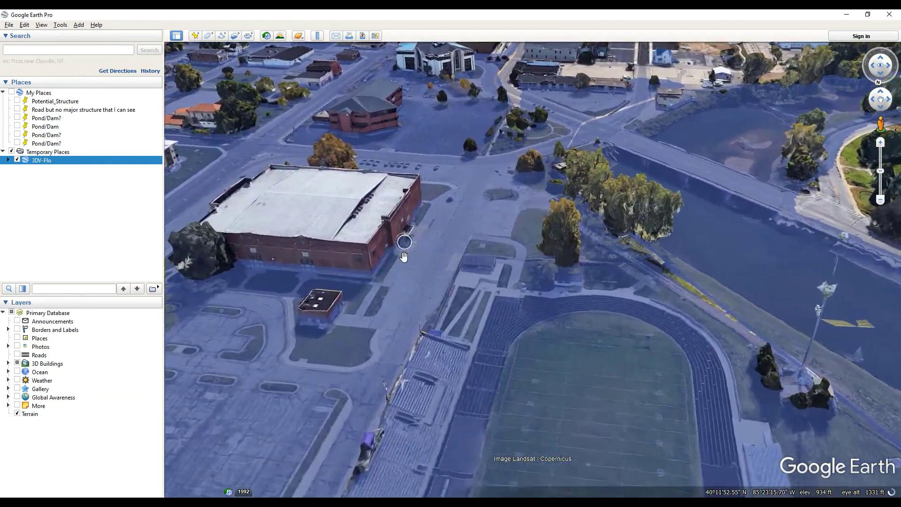
drag(438, 238, 390, 377)
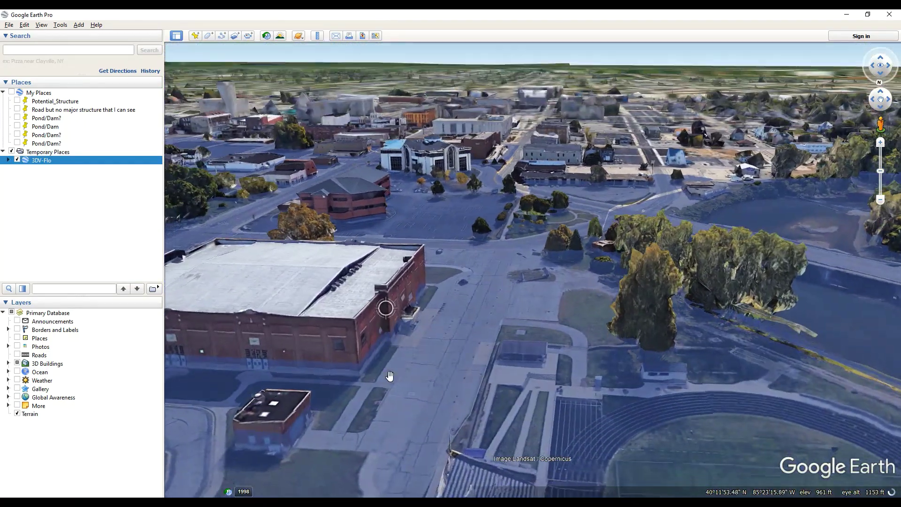
click(362, 365)
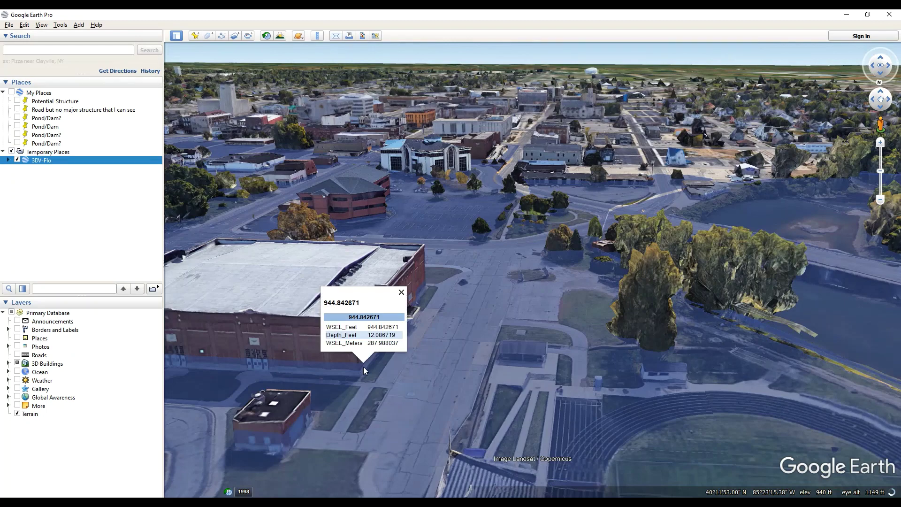
click(401, 294)
Pan through the flooded streets past the stadium to the school and river bend.
drag(426, 230, 469, 367)
drag(449, 319, 325, 453)
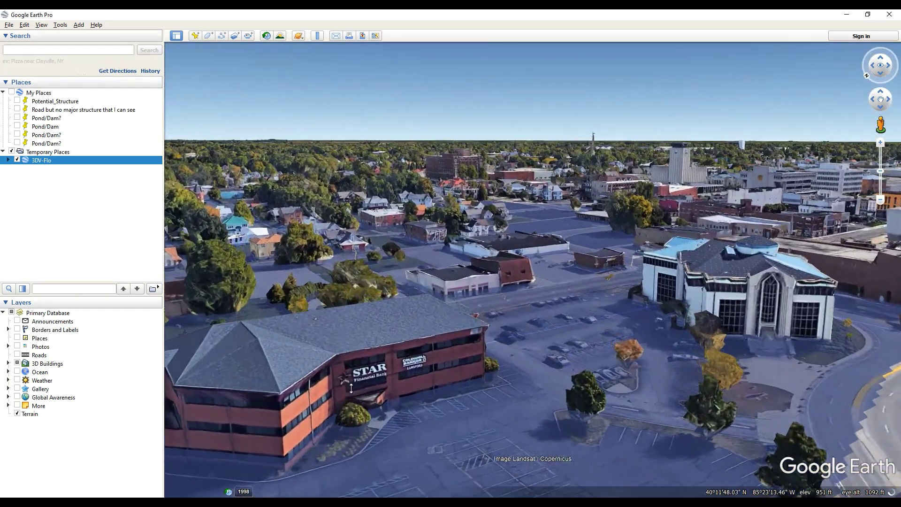
drag(371, 422, 382, 372)
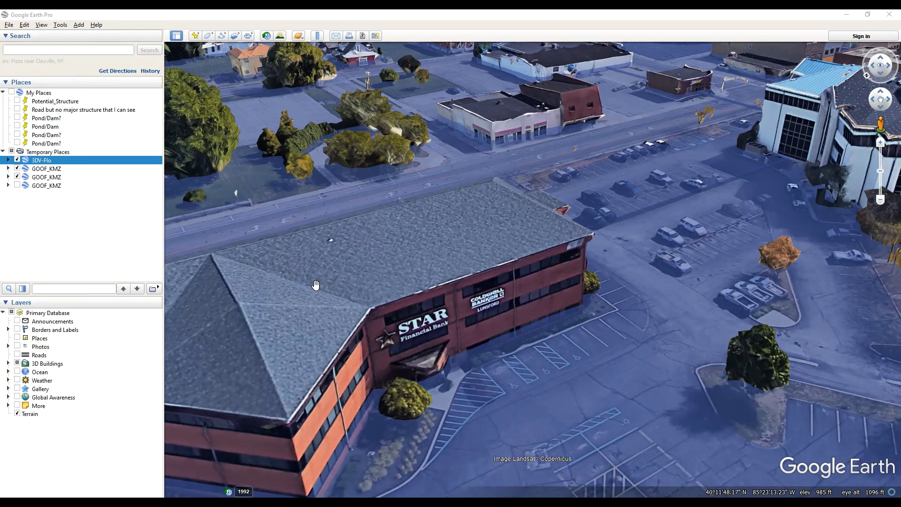
scroll(316, 286, down, 6)
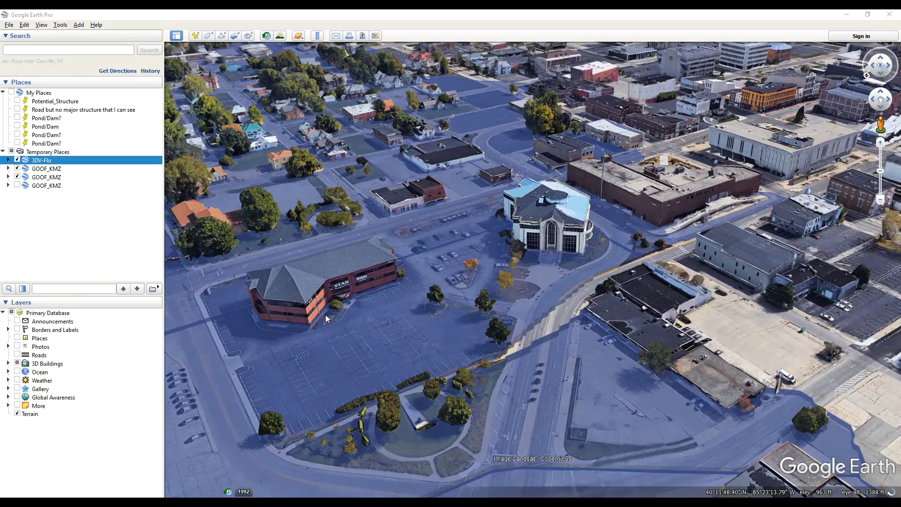
drag(325, 315, 656, 182)
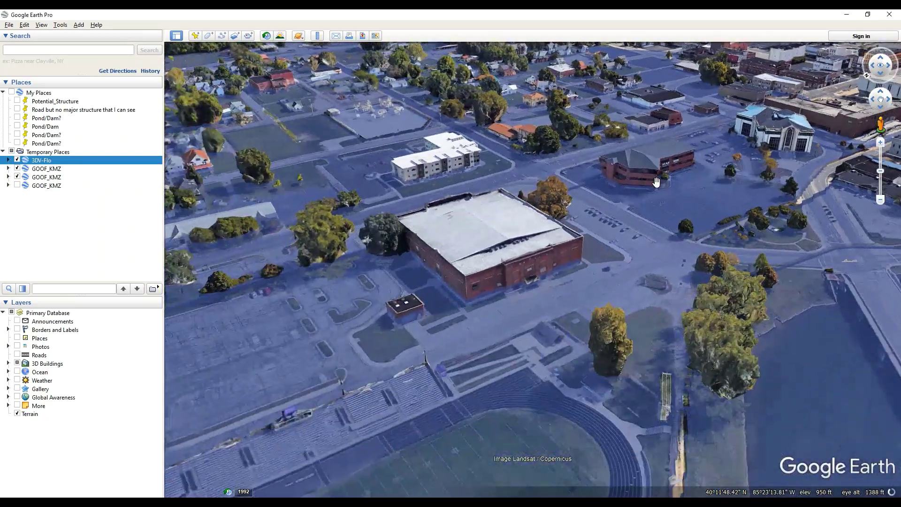
drag(484, 277, 475, 243)
scroll(474, 244, down, 3)
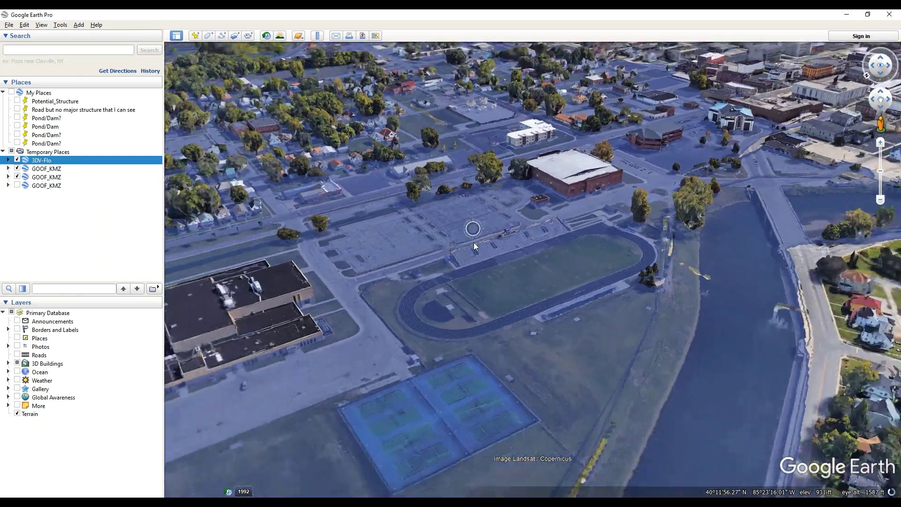
scroll(474, 243, down, 3)
drag(407, 301, 592, 202)
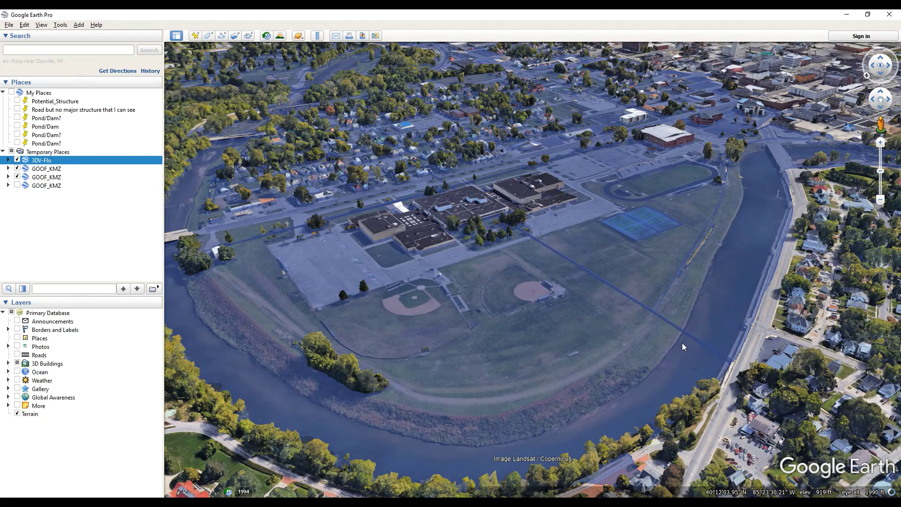
Read flood values at the ball field, tennis courts and nearby spots, including 11.67 ft west of the school.
click(498, 292)
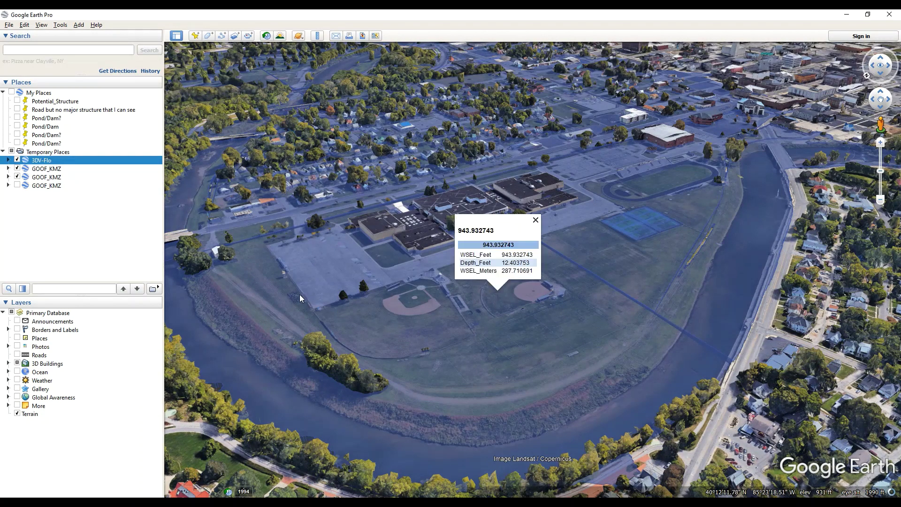
click(271, 297)
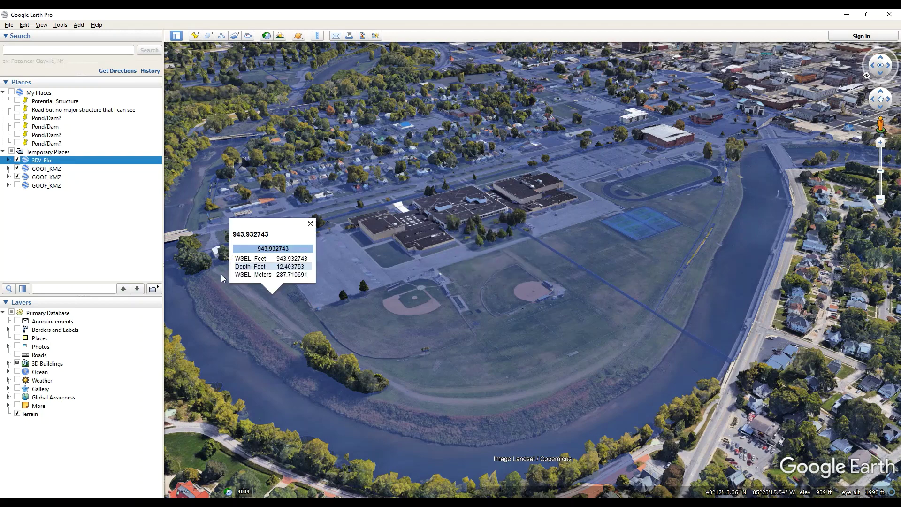
click(424, 260)
click(663, 218)
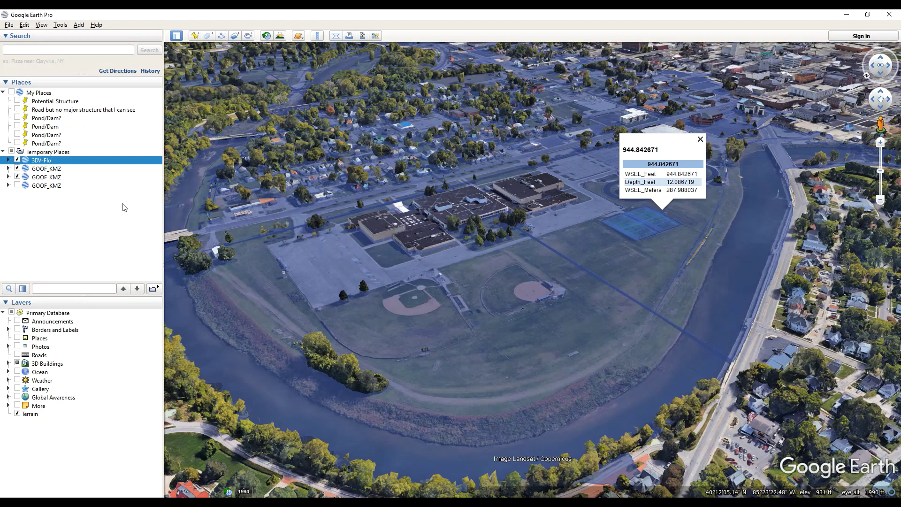
click(189, 205)
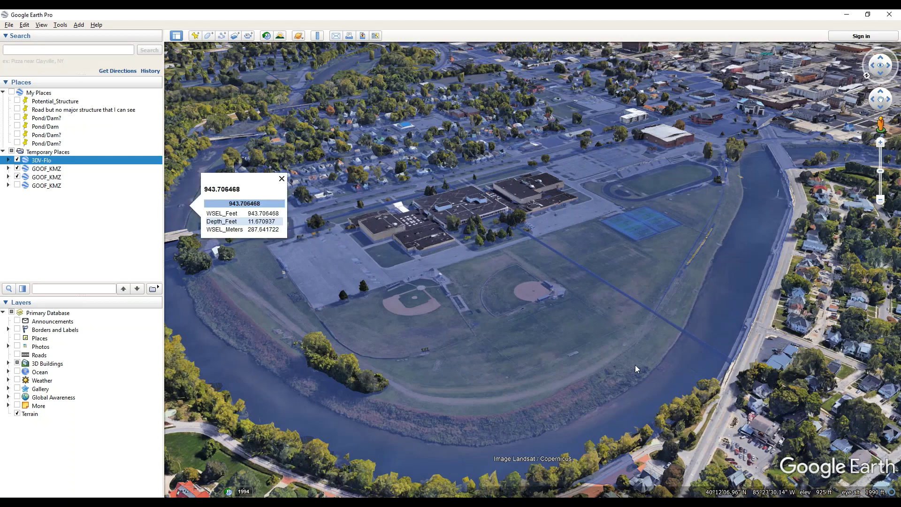
View the flooded school grounds north-up from overhead, then bring RAS Mapper forward.
drag(654, 333, 477, 279)
scroll(779, 368, down, 4)
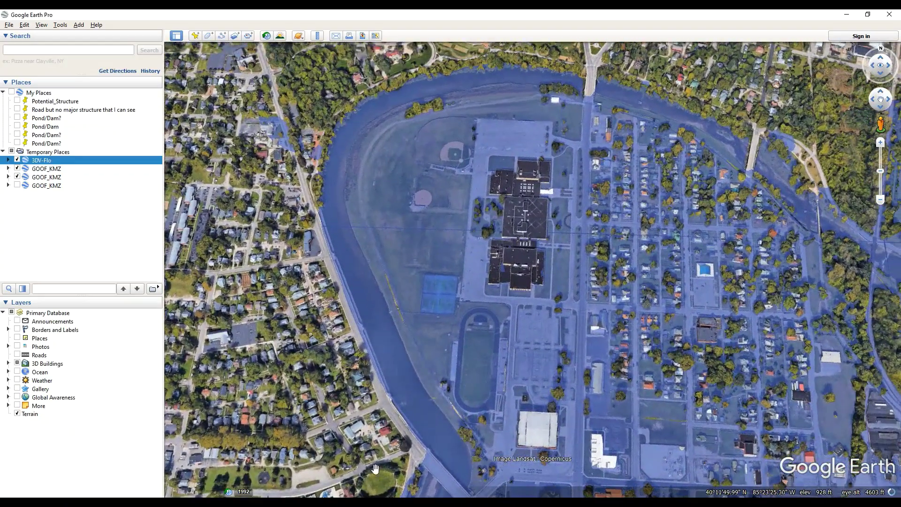
drag(401, 296, 442, 404)
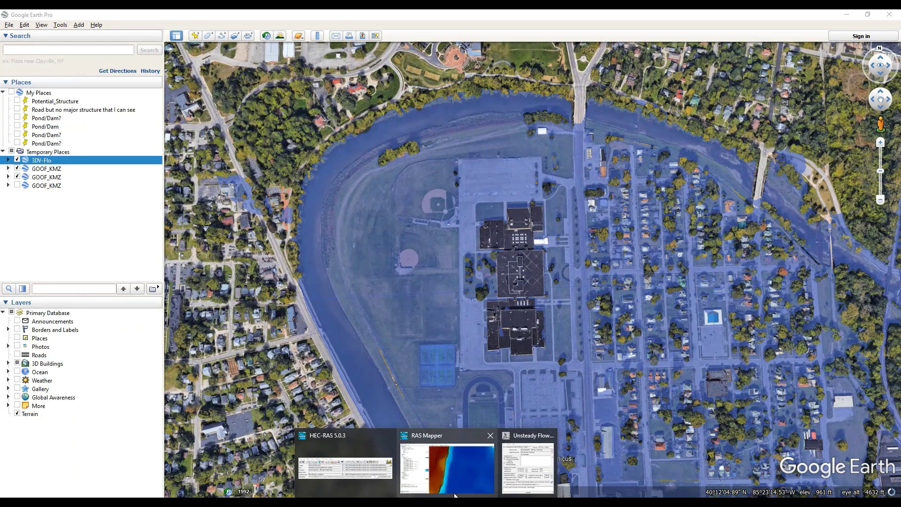
click(464, 471)
Zoom out to the full maximum-depth extent in RAS Mapper, centre it, and zoom into the river bend.
scroll(434, 411, down, 5)
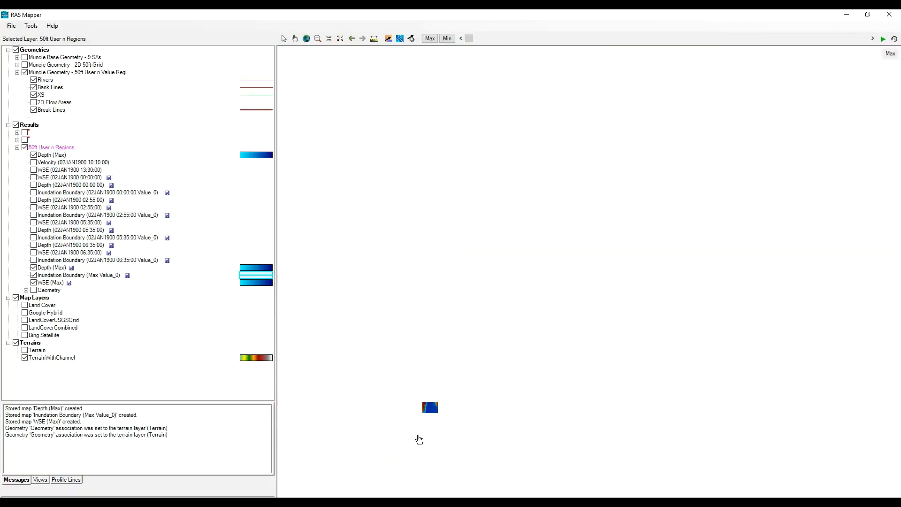
drag(412, 428, 485, 381)
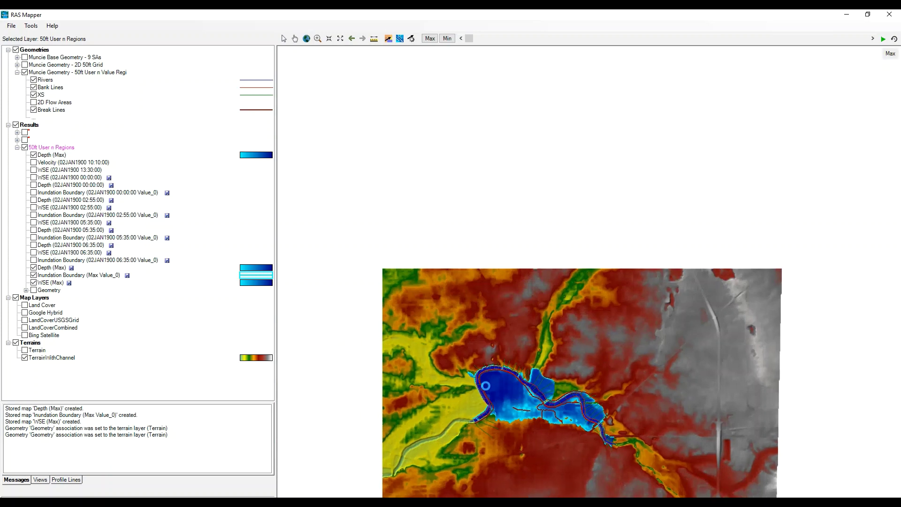
scroll(484, 378, up, 4)
scroll(484, 378, up, 1)
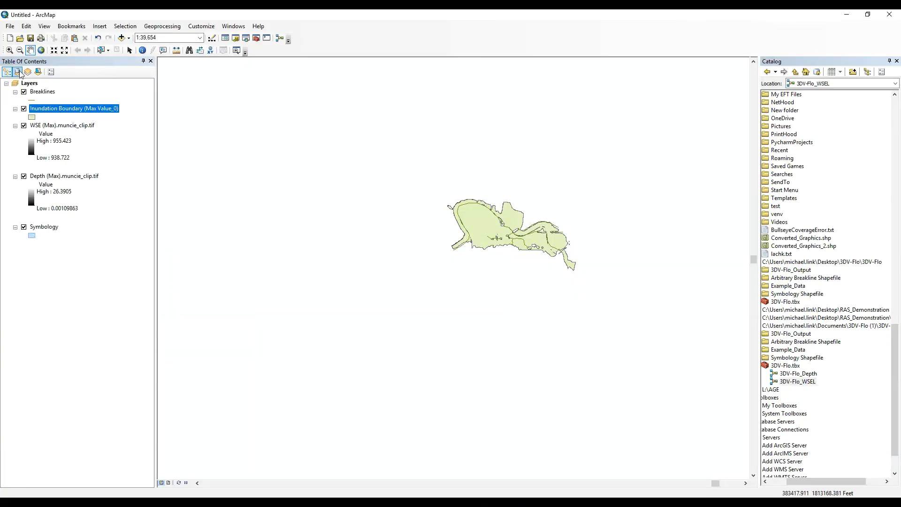
Select the Symbology layer in ArcMap's Table Of Contents, then switch to Google Earth Pro.
click(55, 227)
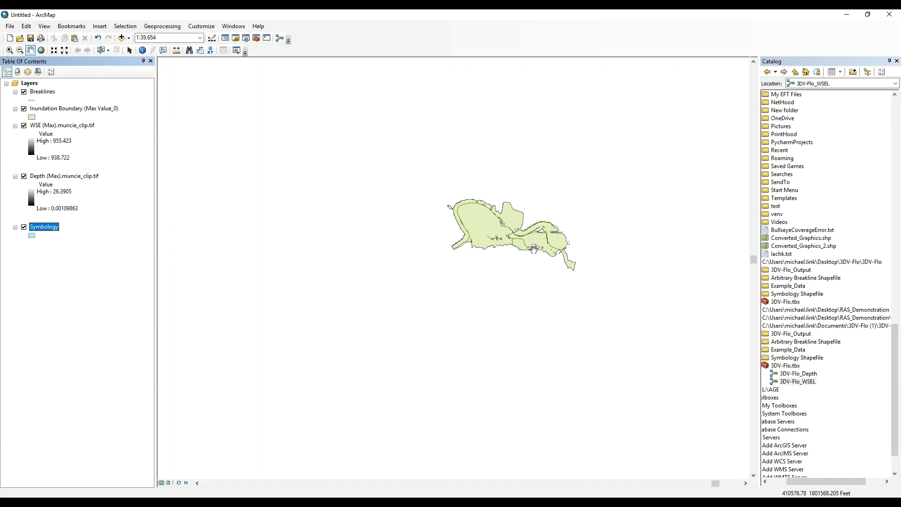
key(alt+Tab)
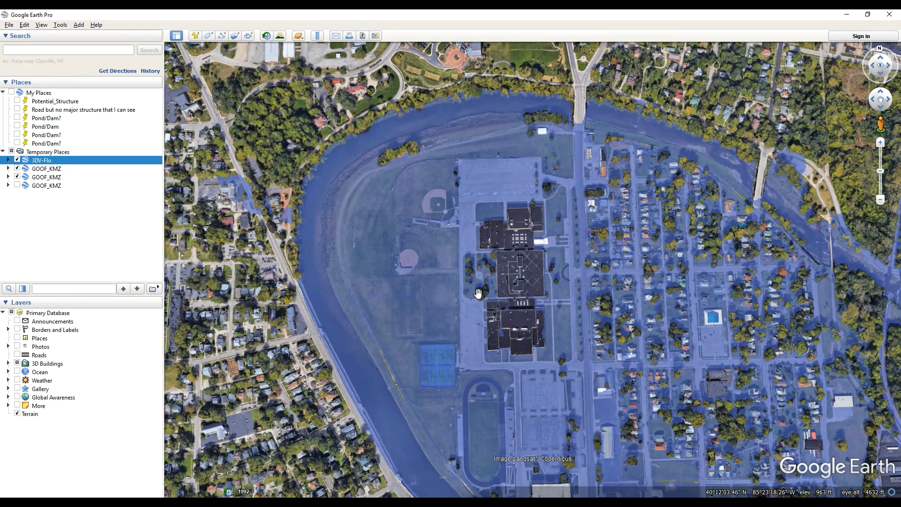
Tilt the view and fly to the fourth GOOF_KMZ flood layer over downtown.
drag(476, 314, 477, 449)
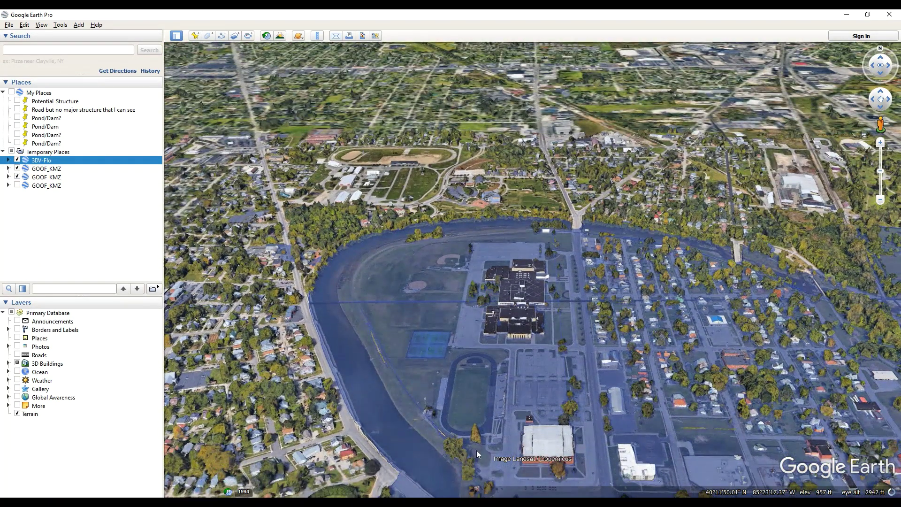
double_click(46, 186)
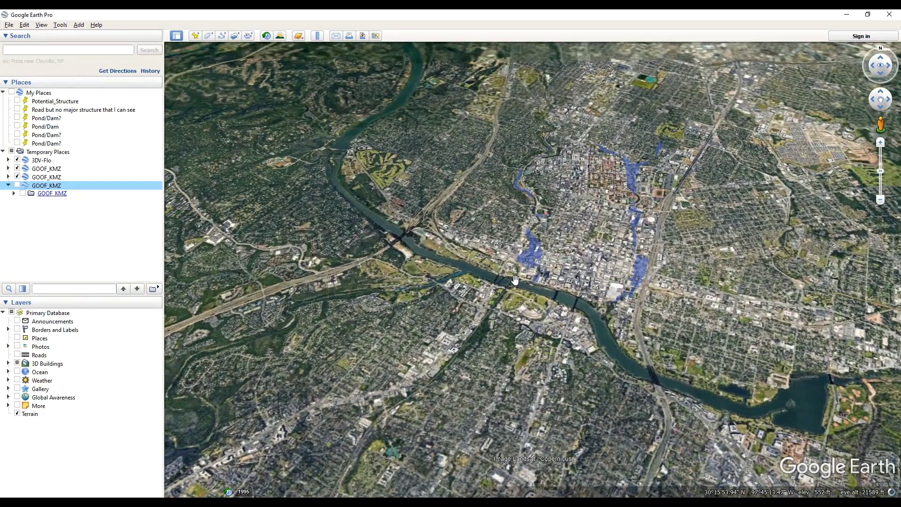
scroll(515, 280, up, 5)
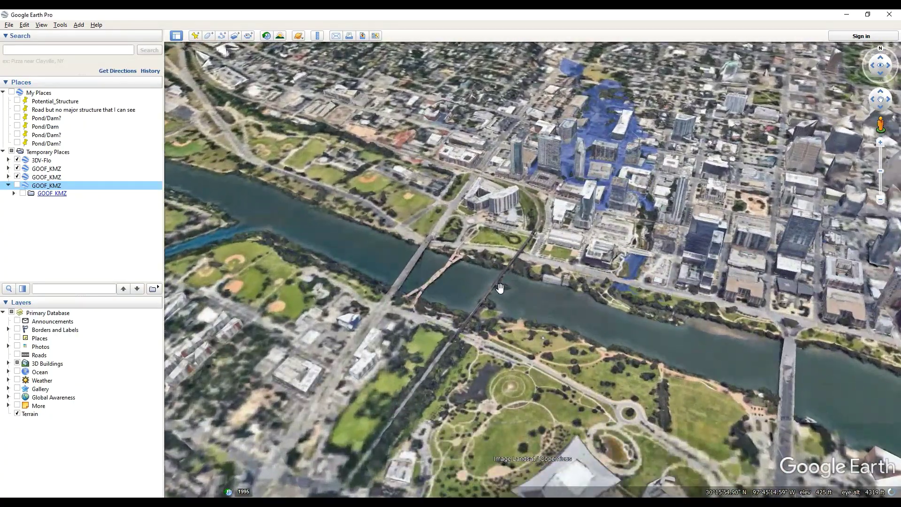
drag(500, 288, 519, 327)
Zoom and tilt in on the downtown Austin riverfront high-rises and railway bridge.
scroll(545, 305, down, 2)
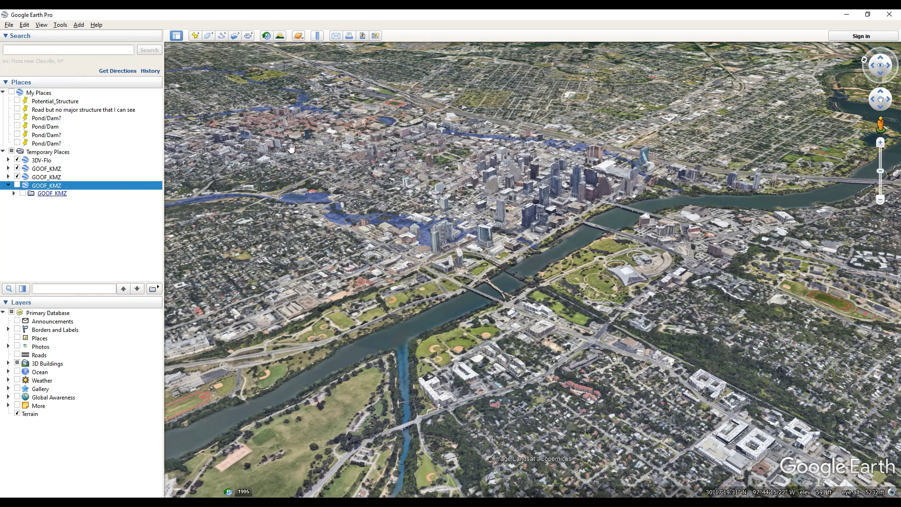
scroll(516, 227, up, 5)
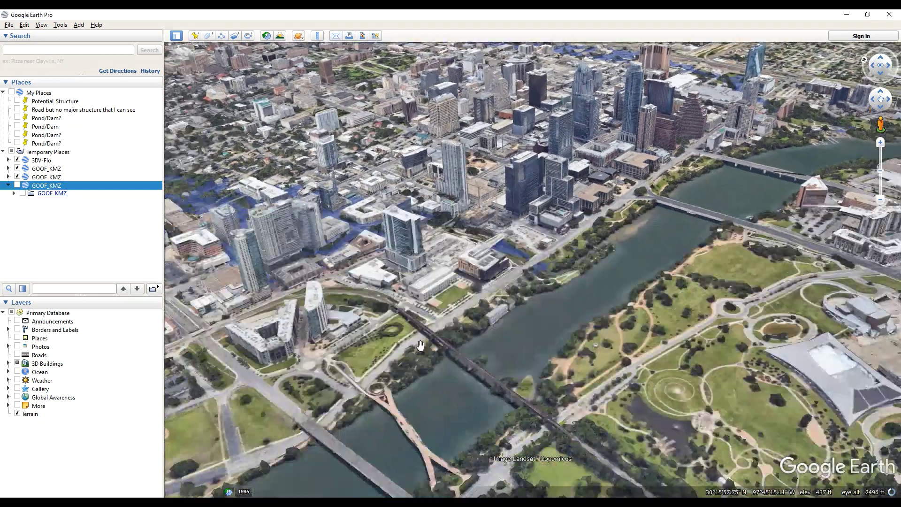
scroll(477, 284, down, 4)
scroll(477, 272, up, 4)
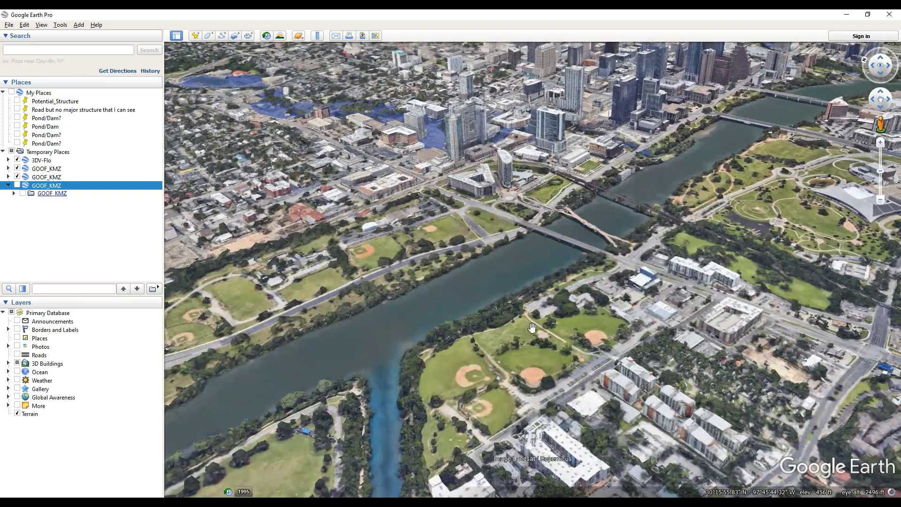
scroll(619, 148, up, 3)
scroll(633, 206, up, 3)
scroll(577, 305, down, 3)
drag(577, 306, 551, 320)
scroll(581, 262, up, 3)
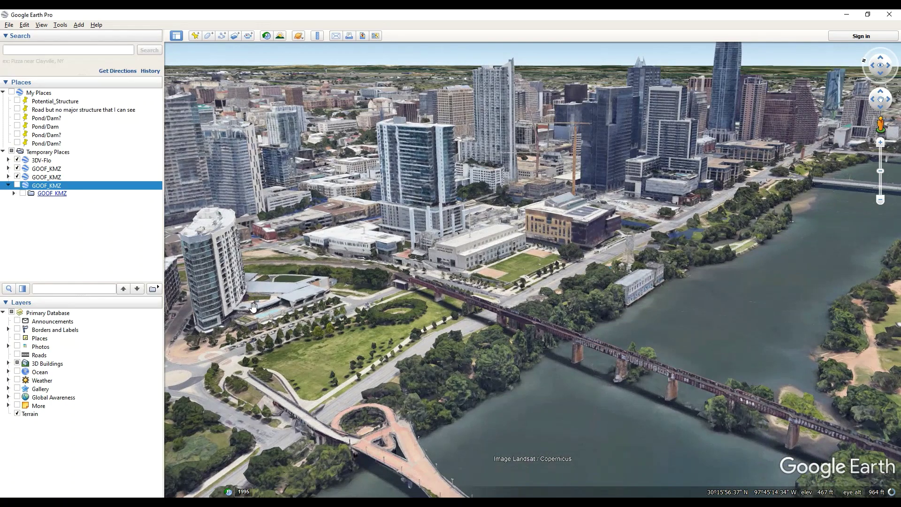
click(234, 278)
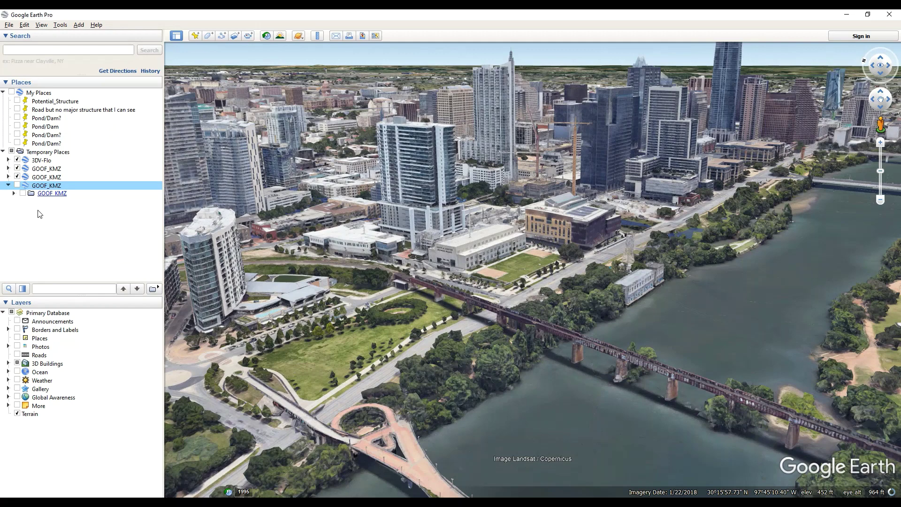
Turn on the GOOF_KMZ overlay, read downtown depths of 17.83, 36.40 and 6.27 ft, then return to ArcMap.
click(17, 186)
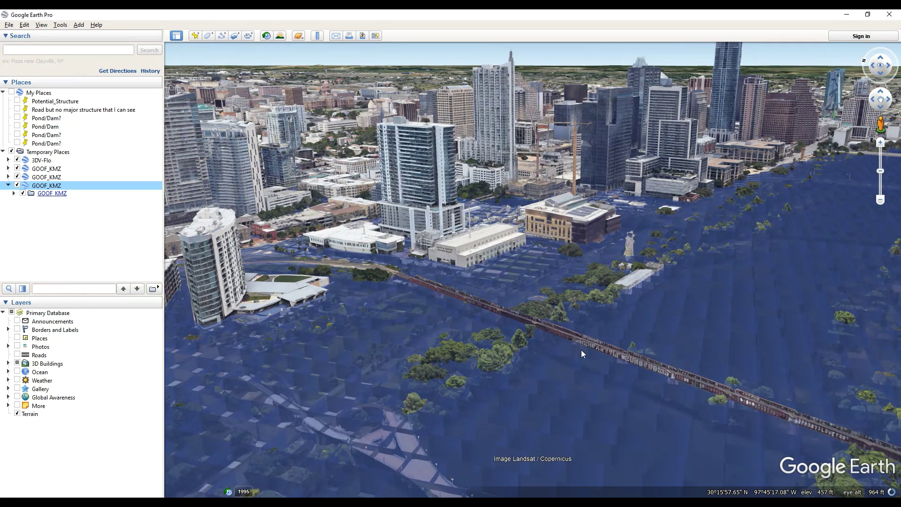
click(566, 379)
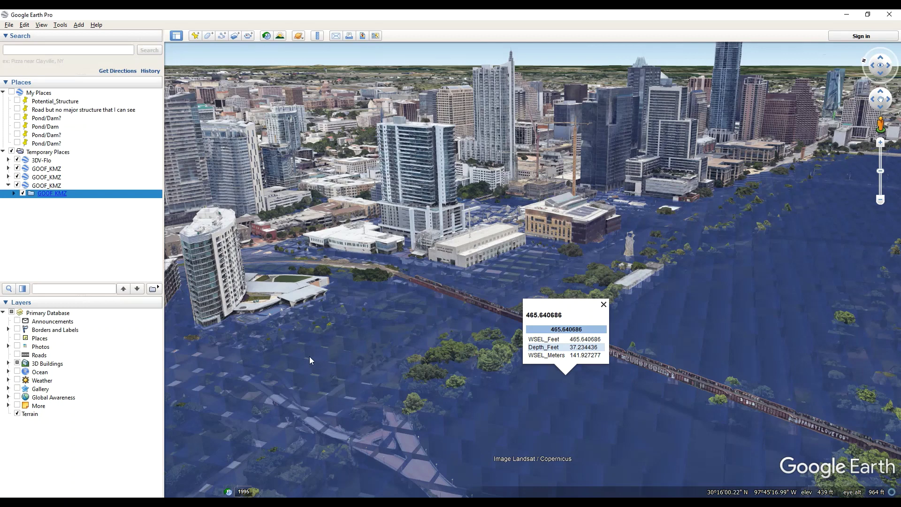
click(296, 346)
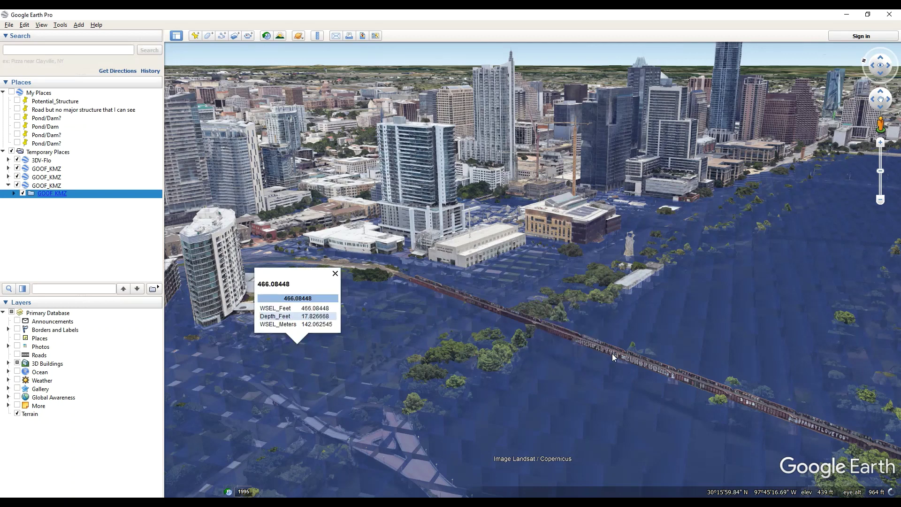
click(725, 310)
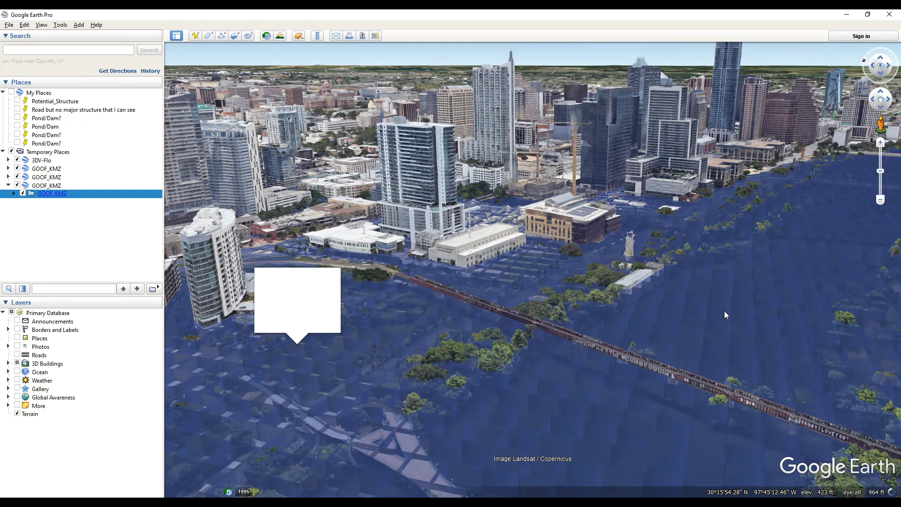
click(530, 253)
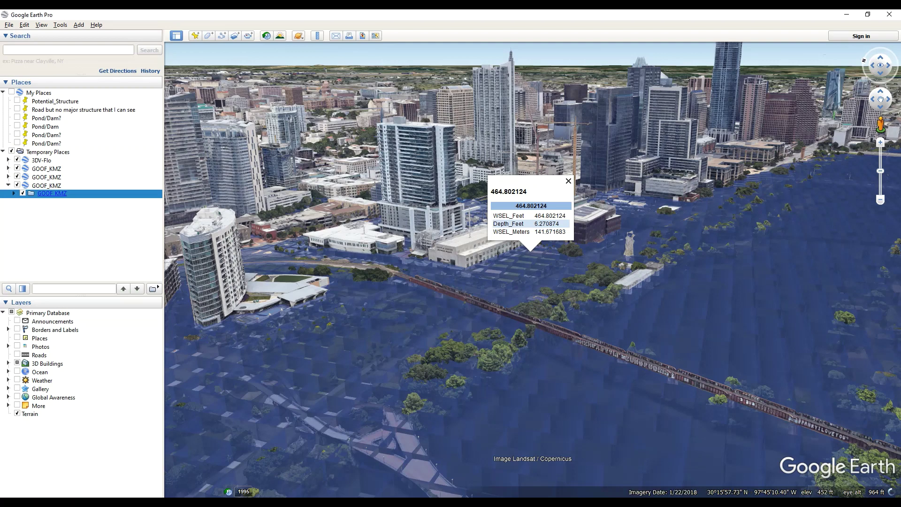
key(alt+Tab)
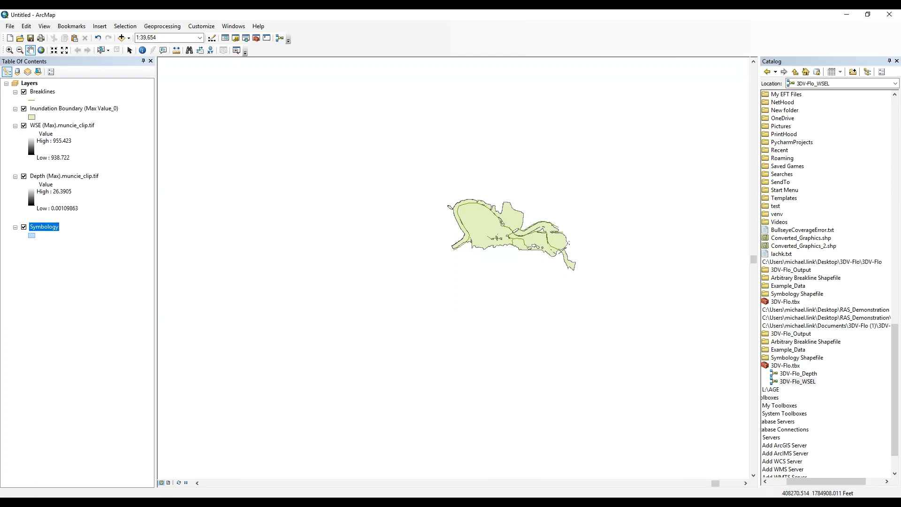
key(alt+Tab)
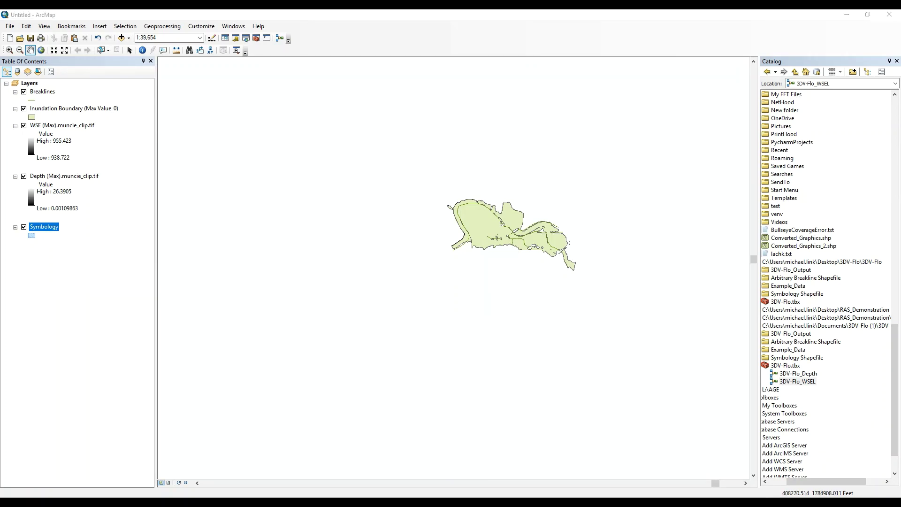